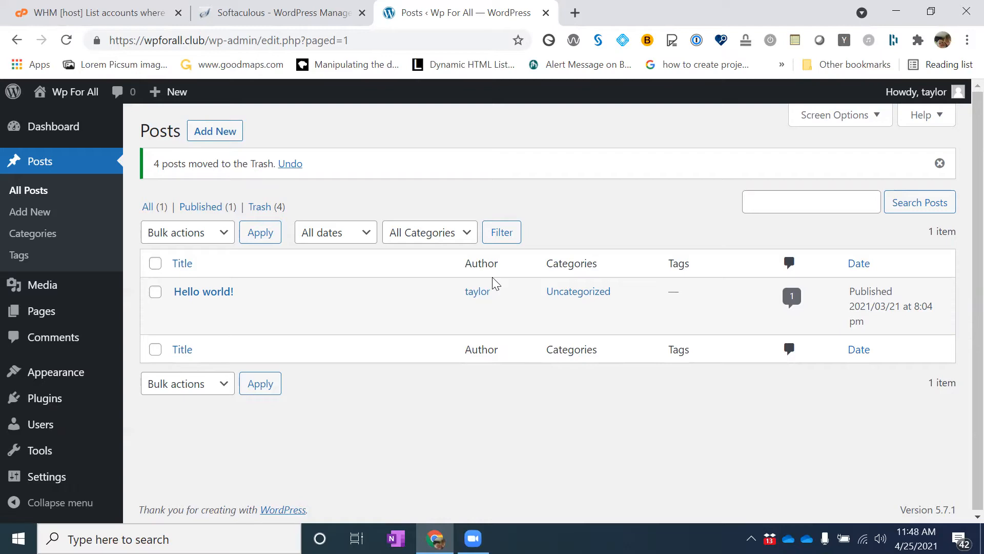
Open wpforall.club in a new browser window to view the site's home page.
{"action": "key", "text": "ctrl+n"}
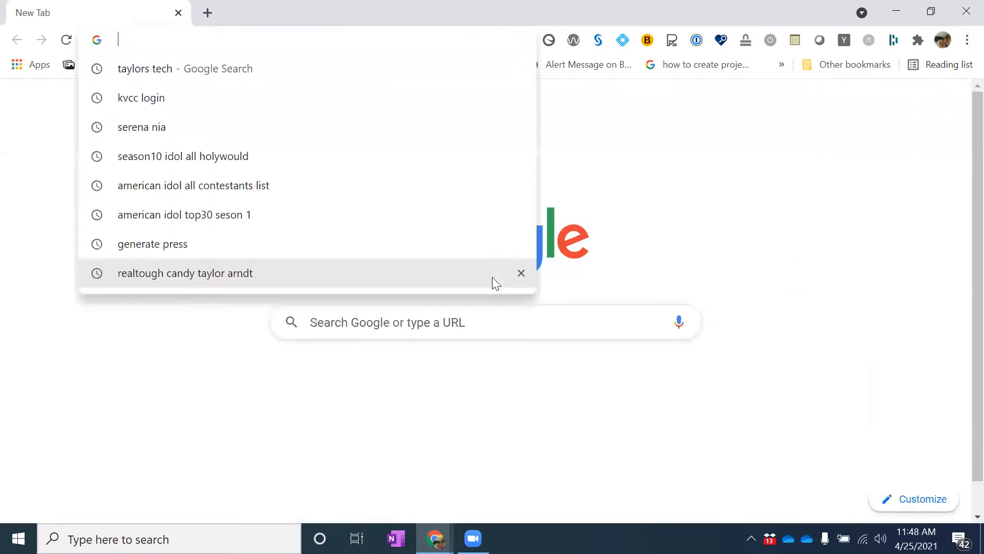
{"action": "type", "text": "wpforall.club"}
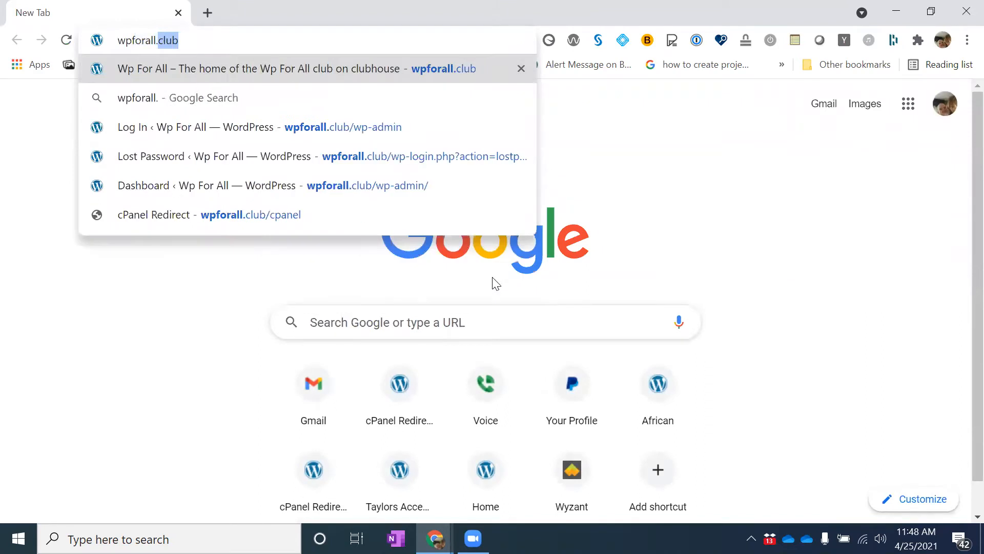
{"action": "key", "text": "Return"}
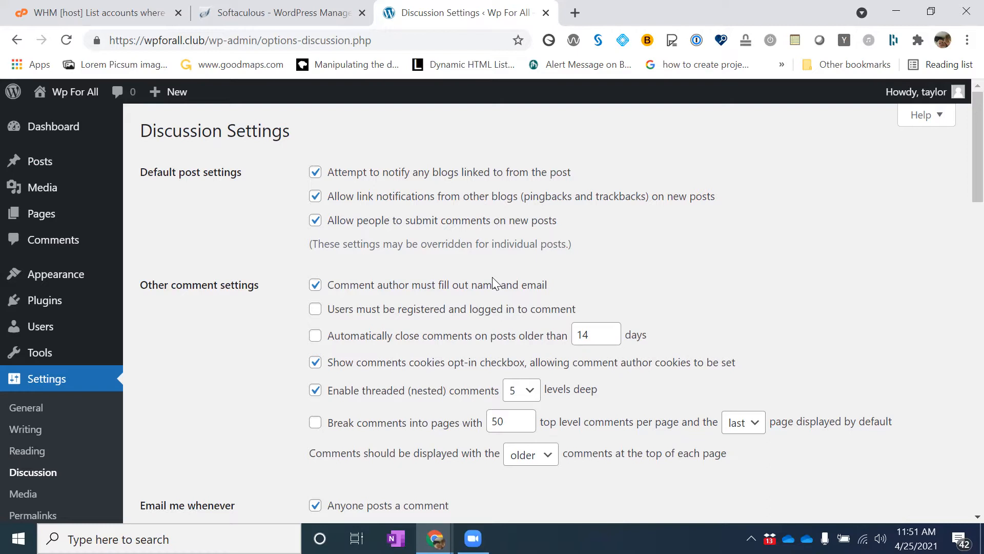
Review the discussion settings through to the default avatar options.
{"action": "key", "text": "space"}
{"action": "scroll", "coordinate": [493, 282], "scroll_direction": "down", "scroll_amount": 15}
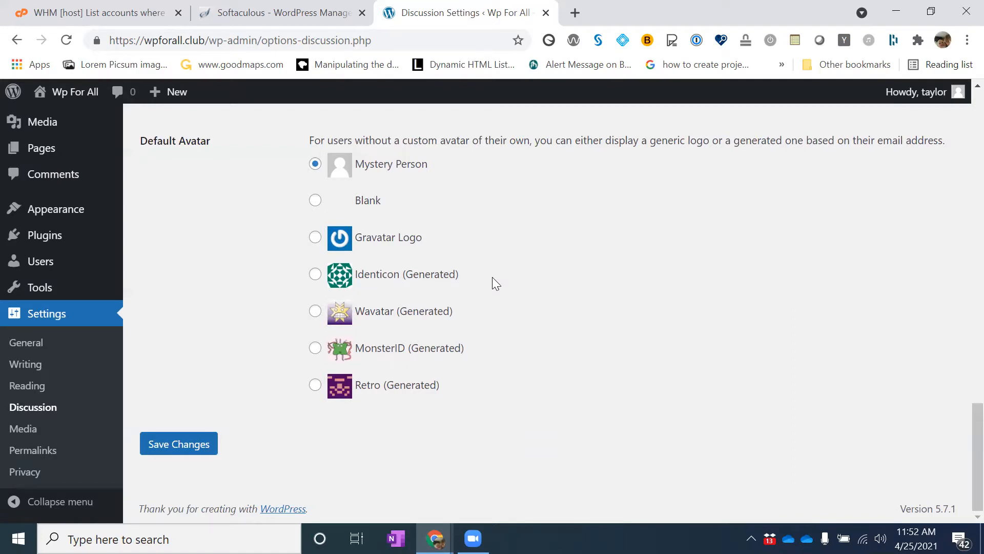
Open the Themes page and search the themes available to add for "generate press".
{"action": "key", "text": "insert+F7"}
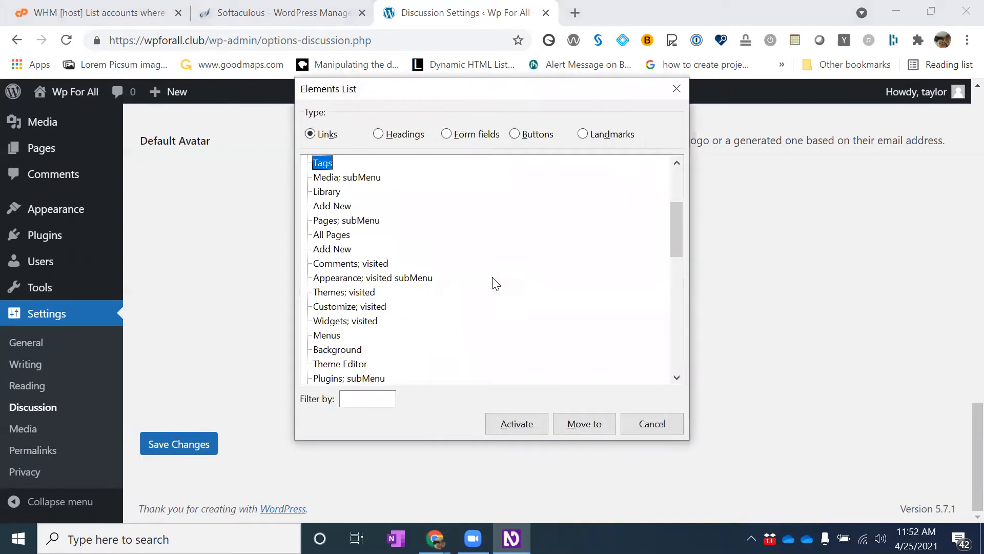
{"action": "key", "text": "t"}
{"action": "key", "text": "Return"}
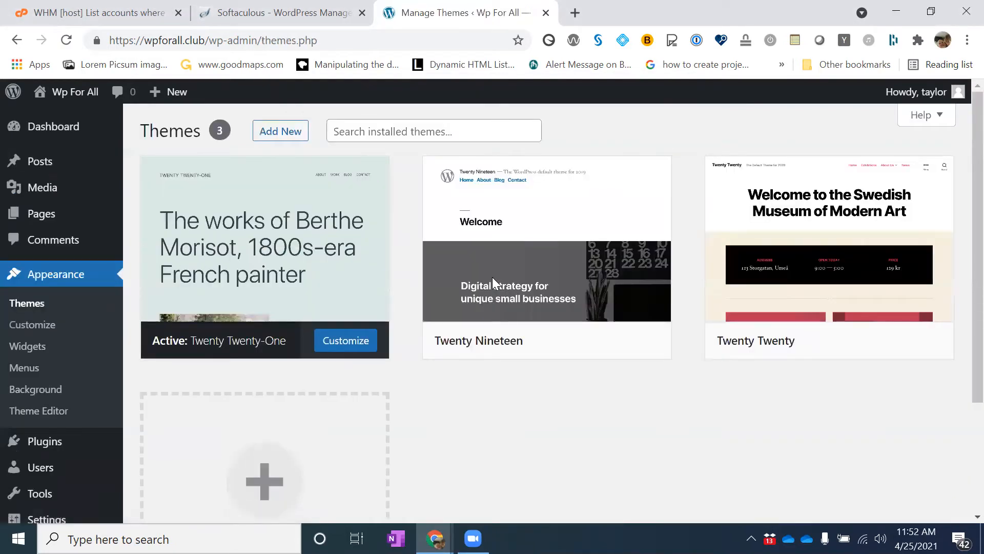
{"action": "type", "text": "egenerate "}
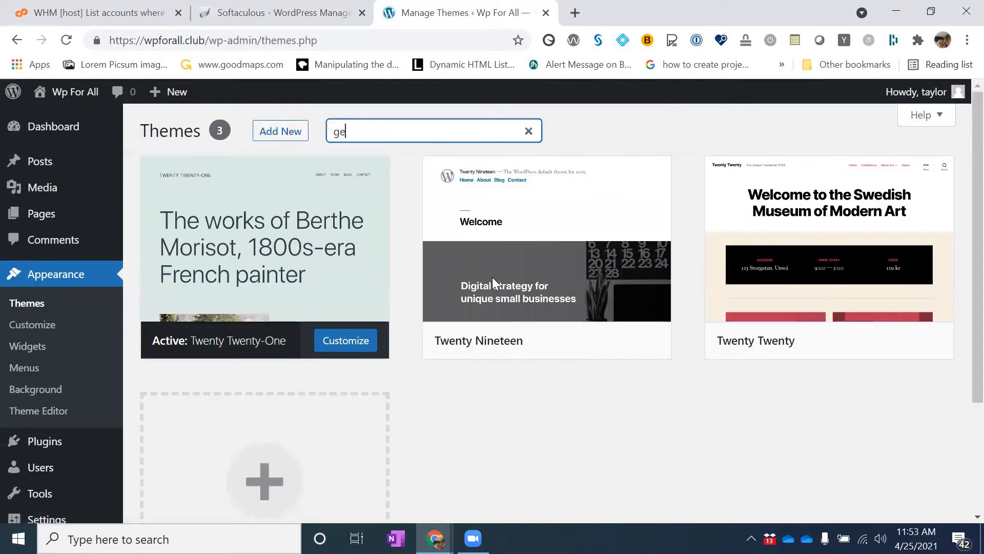
{"action": "type", "text": "press"}
{"action": "key", "text": "Escape"}
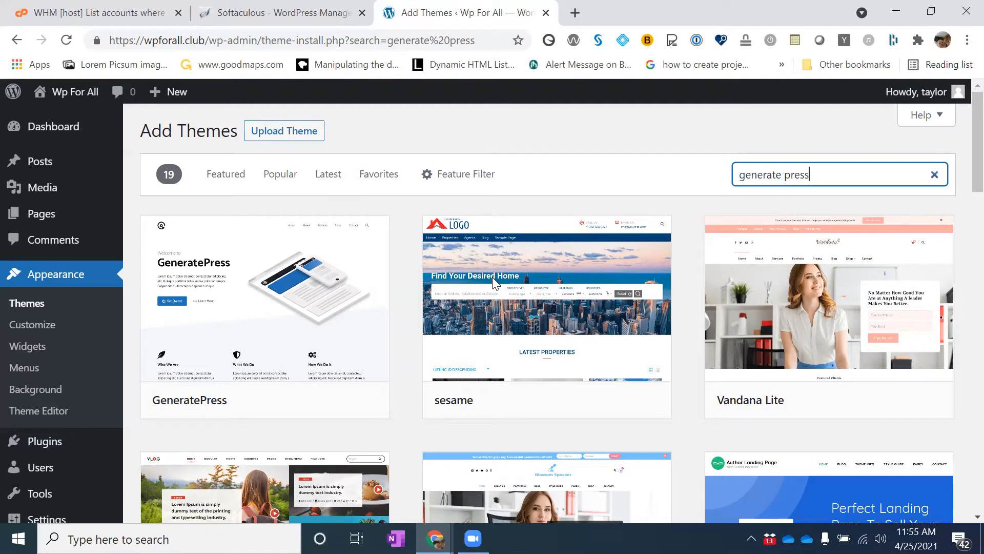
Install the GeneratePress theme and activate it on the site.
{"action": "key", "text": "Return"}
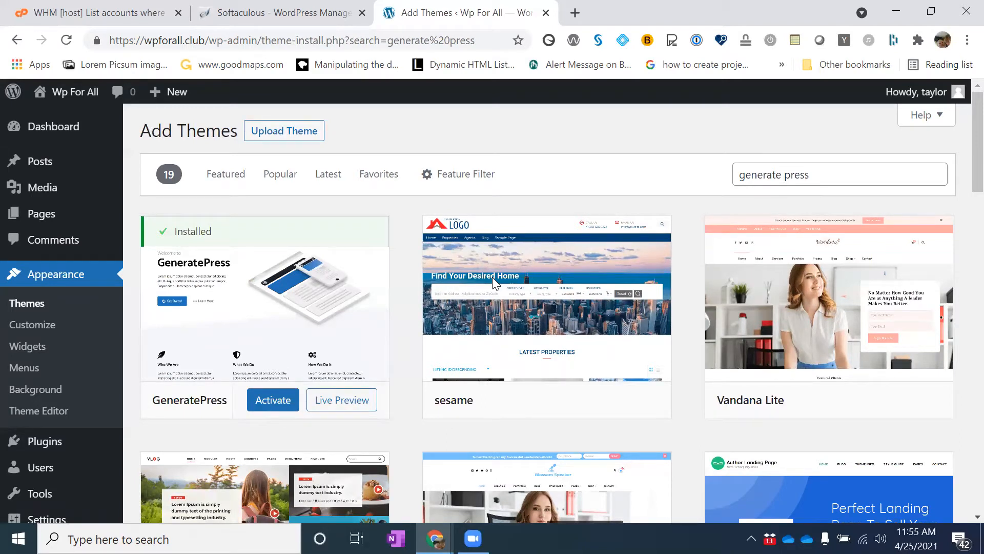
{"action": "key", "text": "Return"}
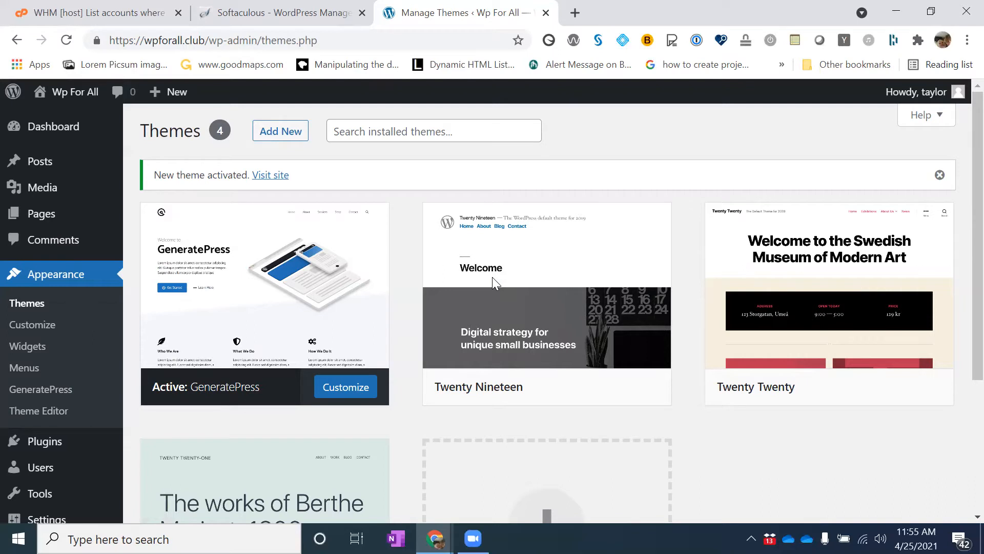
Switch to the window with the site's home page, reload it and examine the layout down to the footer.
{"action": "key", "text": "alt+Tab"}
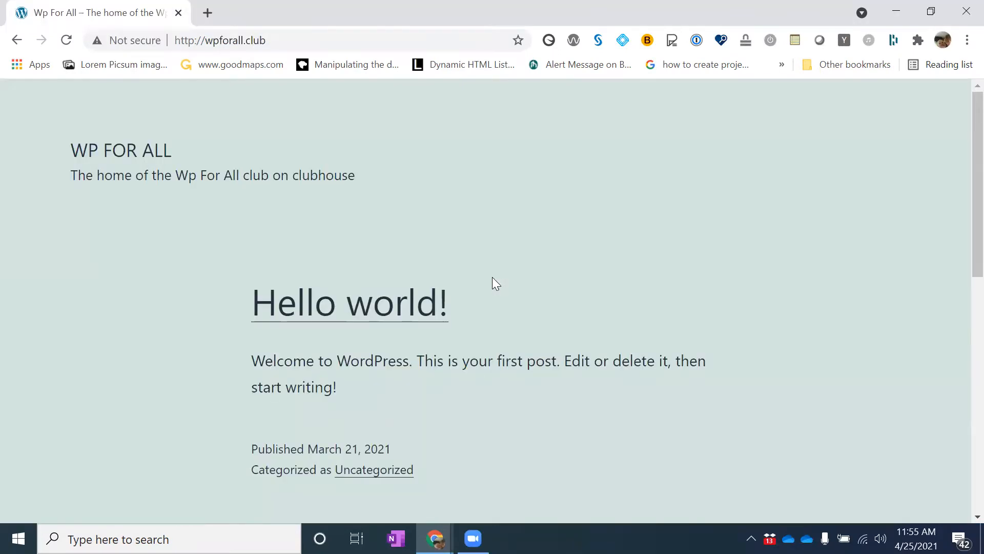
{"action": "key", "text": "F5"}
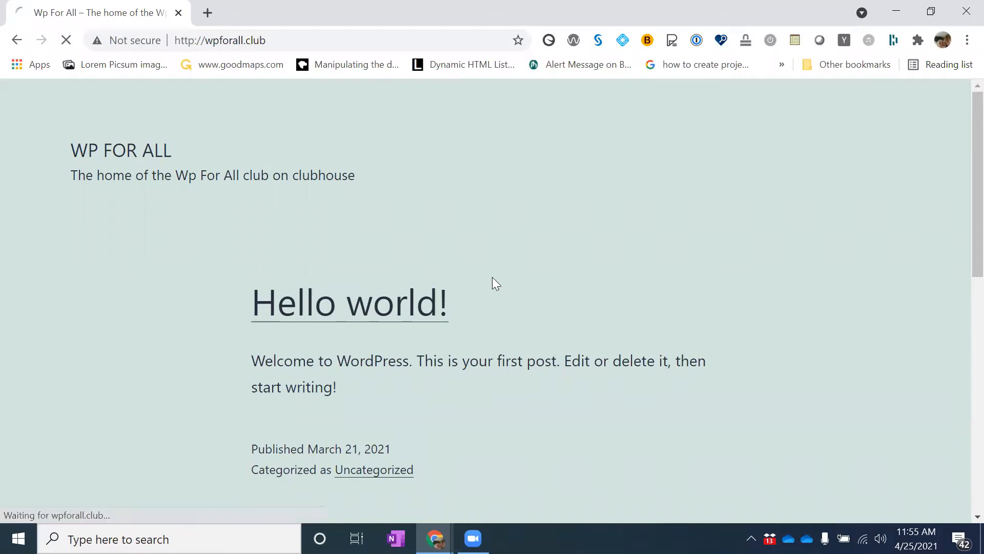
{"action": "scroll", "coordinate": [496, 284], "scroll_direction": "down", "scroll_amount": 2}
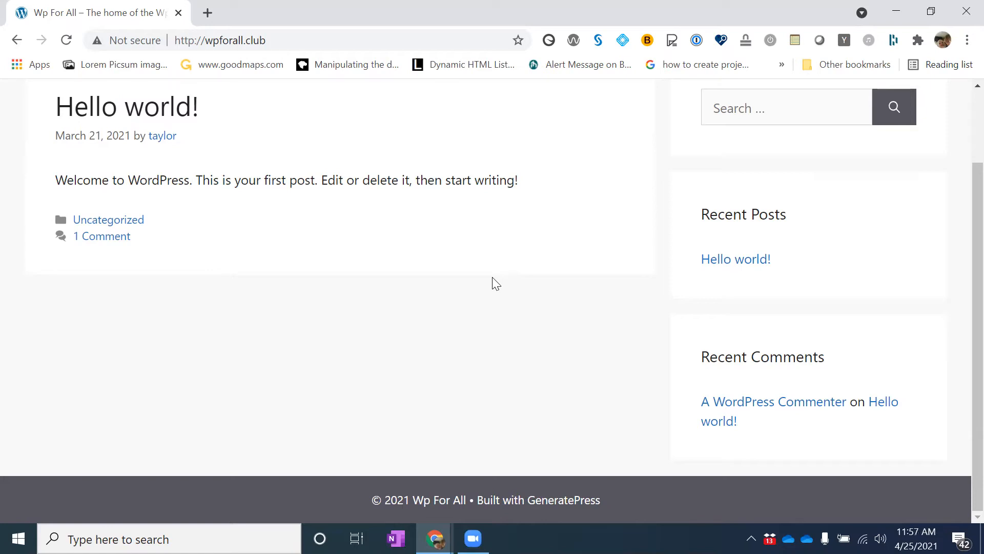
Return to the WordPress admin window and open the Widgets page.
{"action": "key", "text": "alt+Tab"}
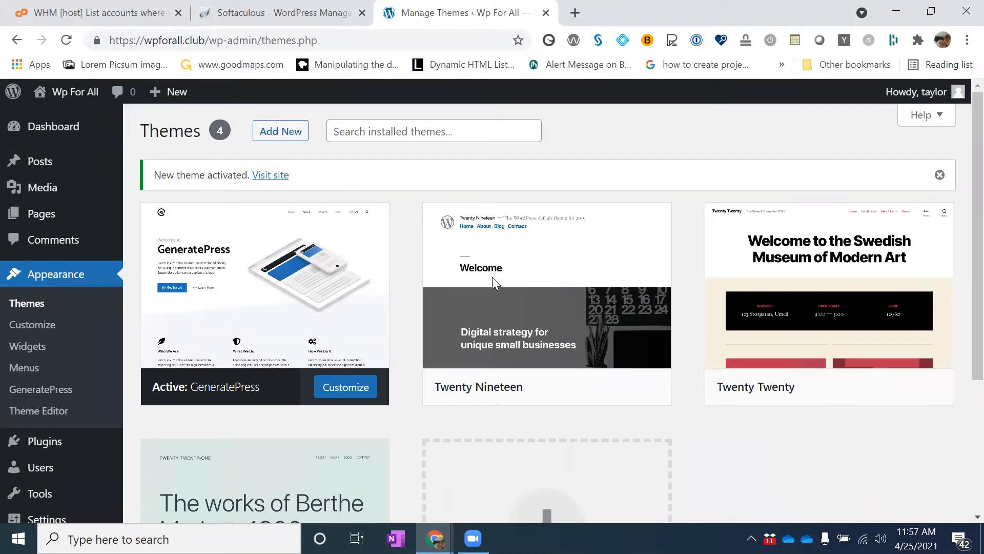
{"action": "key", "text": "insert+F7"}
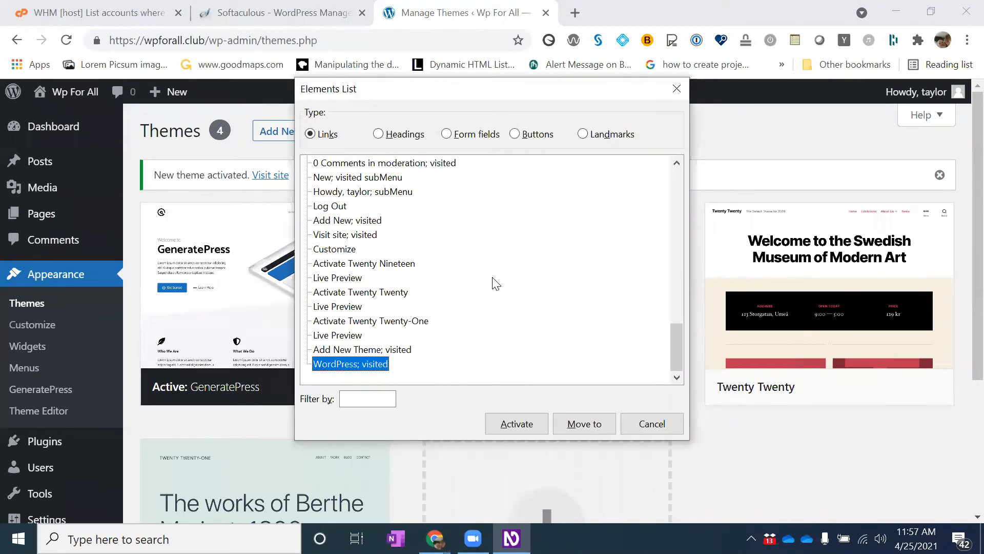
{"action": "key", "text": "w"}
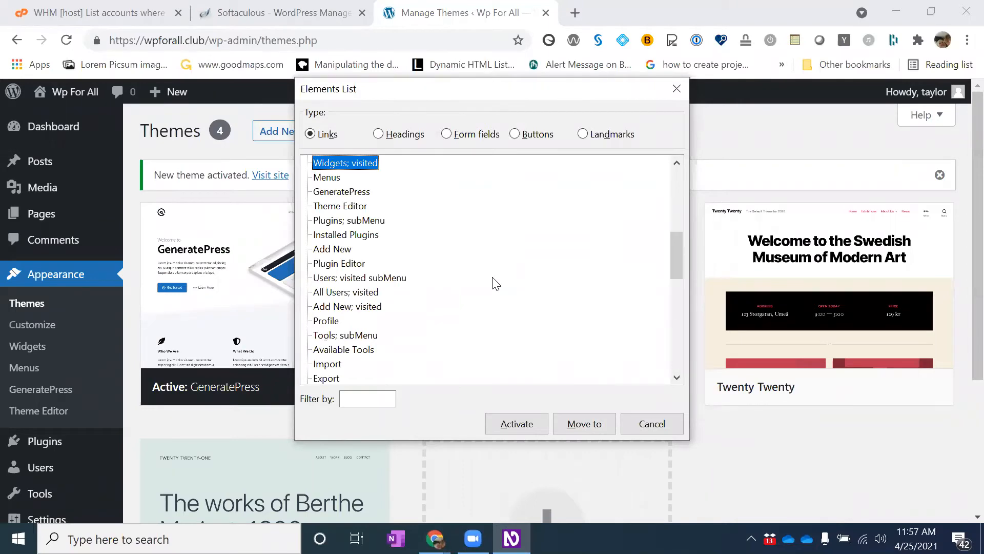
{"action": "key", "text": "Return"}
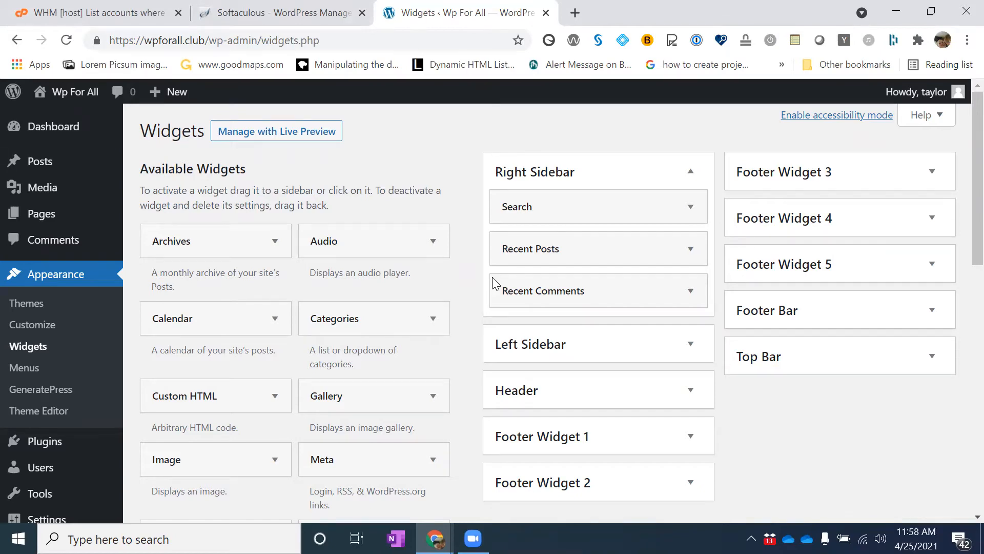
Find the Right Sidebar area on the Widgets page and delete its Search widget.
{"action": "scroll", "coordinate": [496, 284], "scroll_direction": "down", "scroll_amount": 5}
{"action": "scroll", "coordinate": [496, 284], "scroll_direction": "up", "scroll_amount": 5}
{"action": "key", "text": "ctrl+Insert+f"}
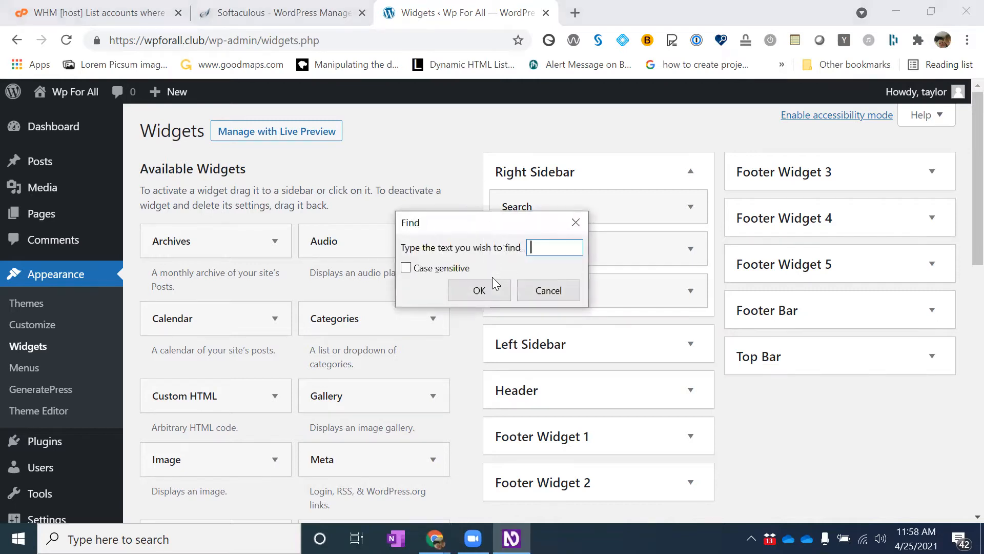
{"action": "type", "text": "right"}
{"action": "key", "text": "Return"}
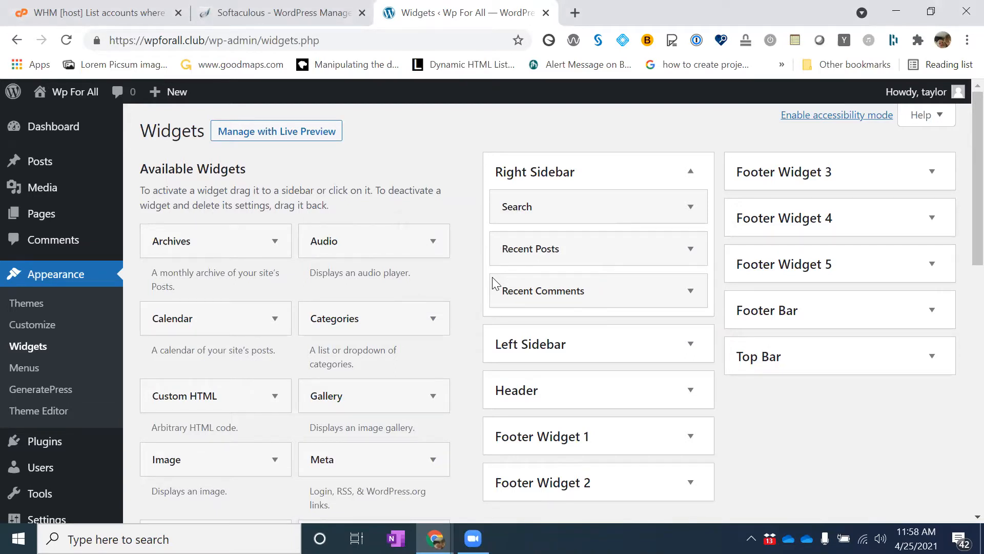
{"action": "key", "text": "Return"}
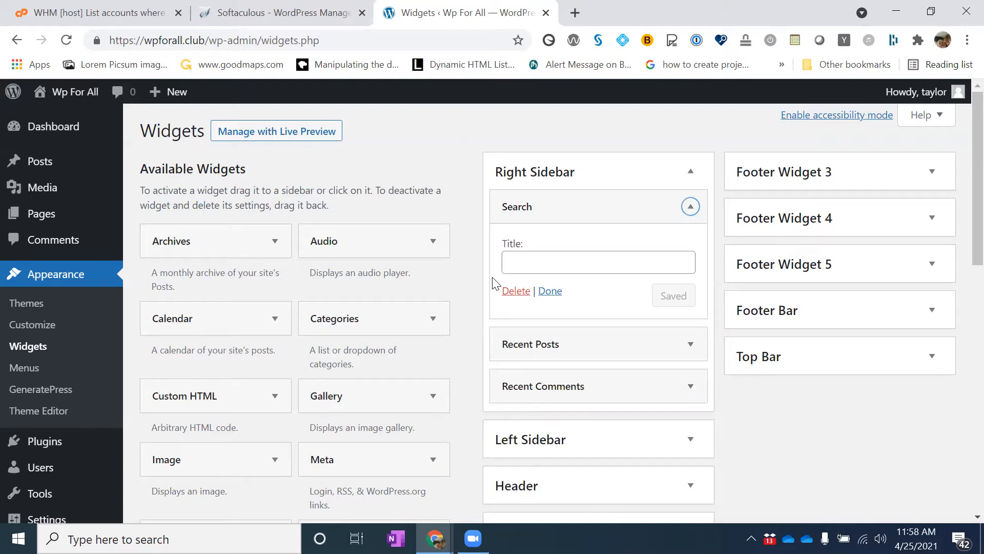
{"action": "key", "text": "Return"}
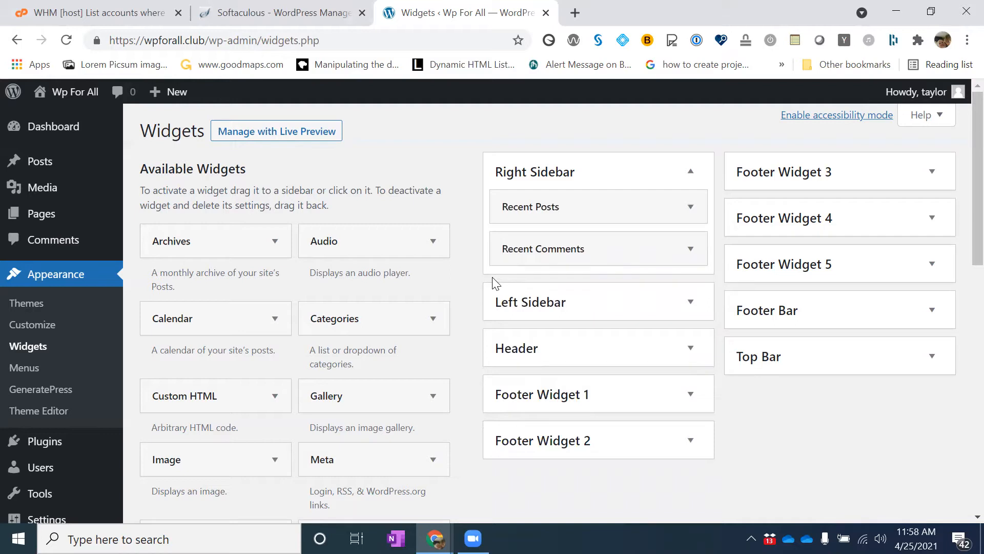
Delete the Recent Comments widget from the Right Sidebar.
{"action": "key", "text": "Return"}
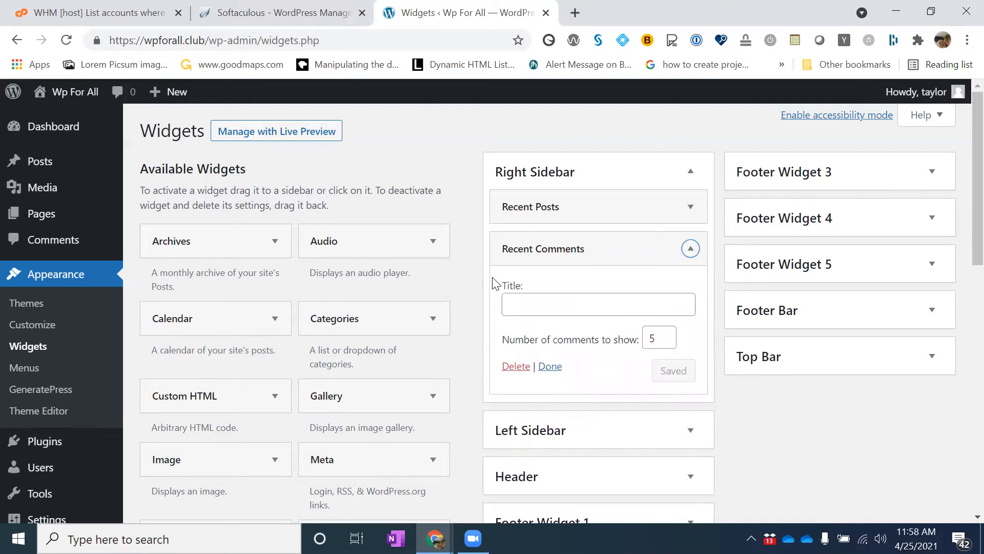
{"action": "key", "text": "Tab"}
{"action": "key", "text": "Tab"}
{"action": "key", "text": "Tab"}
{"action": "key", "text": "Return"}
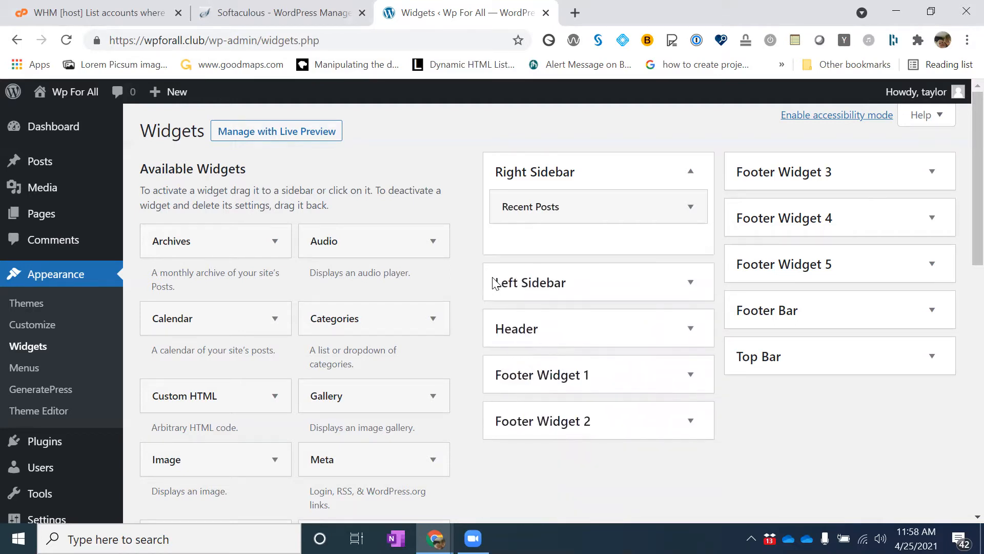
Expand the Left Sidebar area and delete its Categories widget.
{"action": "key", "text": "Return"}
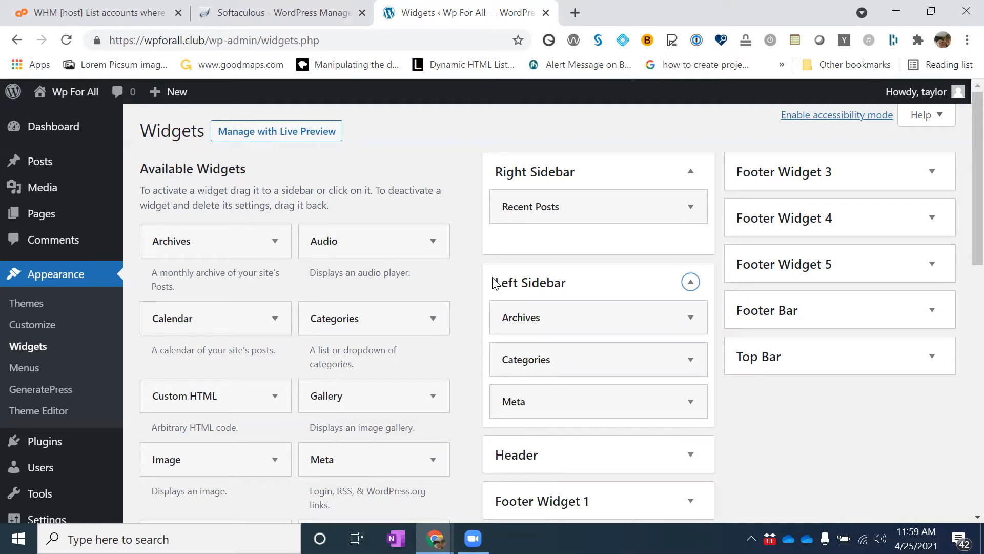
{"action": "key", "text": "Tab"}
{"action": "key", "text": "Tab"}
{"action": "key", "text": "Return"}
{"action": "key", "text": "Return"}
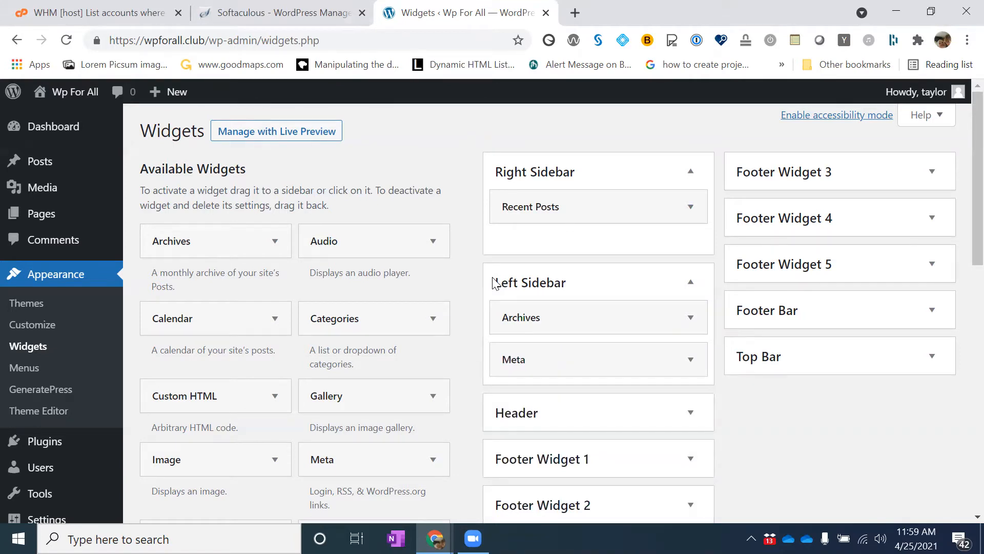
Delete the Meta widget from the Left Sidebar.
{"action": "key", "text": "Tab"}
{"action": "key", "text": "Return"}
{"action": "key", "text": "Tab"}
{"action": "key", "text": "Tab"}
{"action": "key", "text": "Return"}
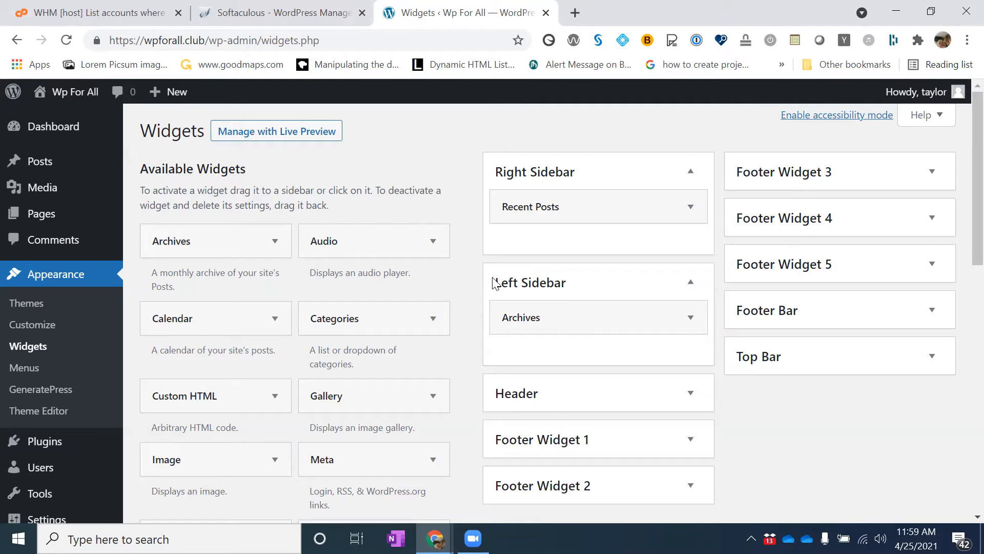
Delete the Archives widget from the Left Sidebar.
{"action": "key", "text": "Tab"}
{"action": "key", "text": "Return"}
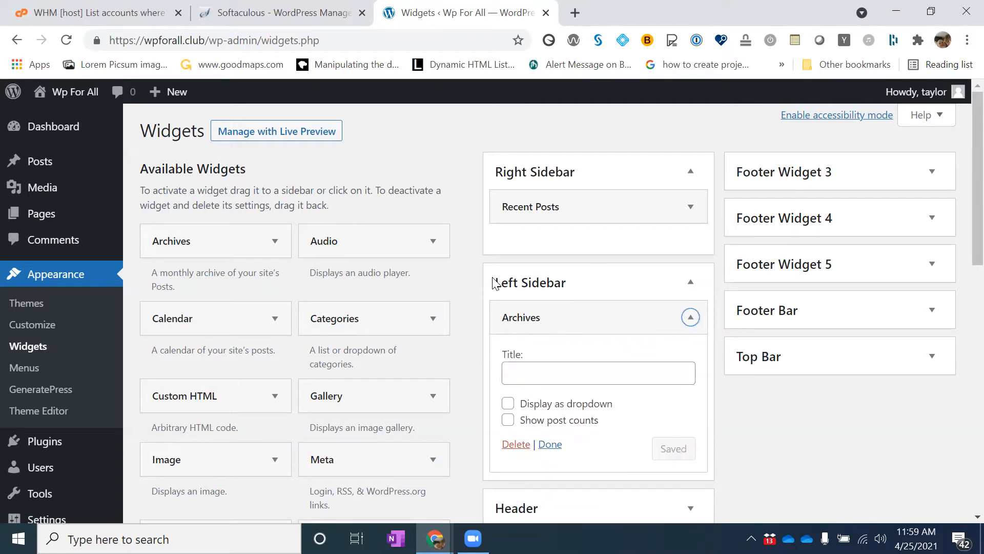
{"action": "key", "text": "Tab"}
{"action": "key", "text": "Tab"}
{"action": "key", "text": "Tab"}
{"action": "key", "text": "Tab"}
{"action": "key", "text": "Return"}
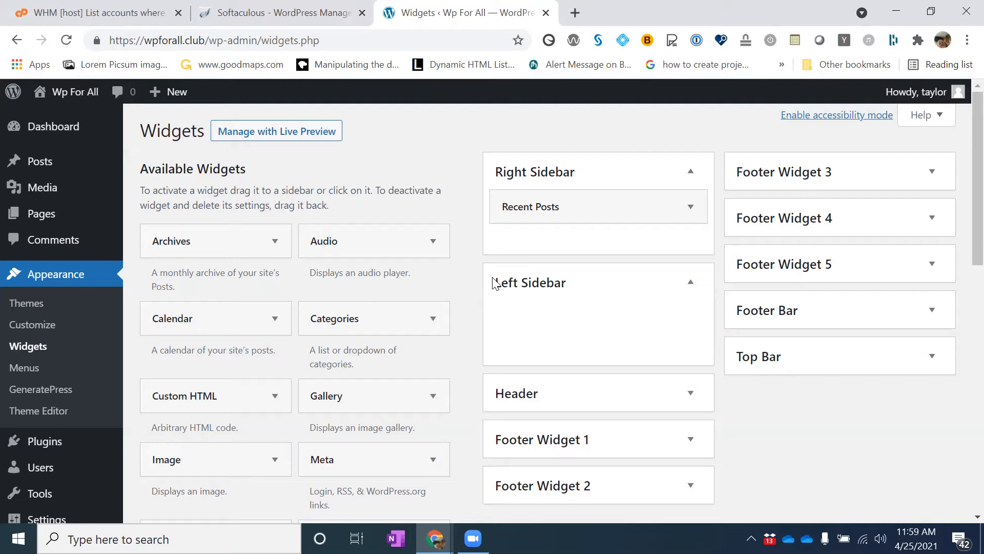
Delete the Recent Posts widget from the Right Sidebar.
{"action": "key", "text": "Return"}
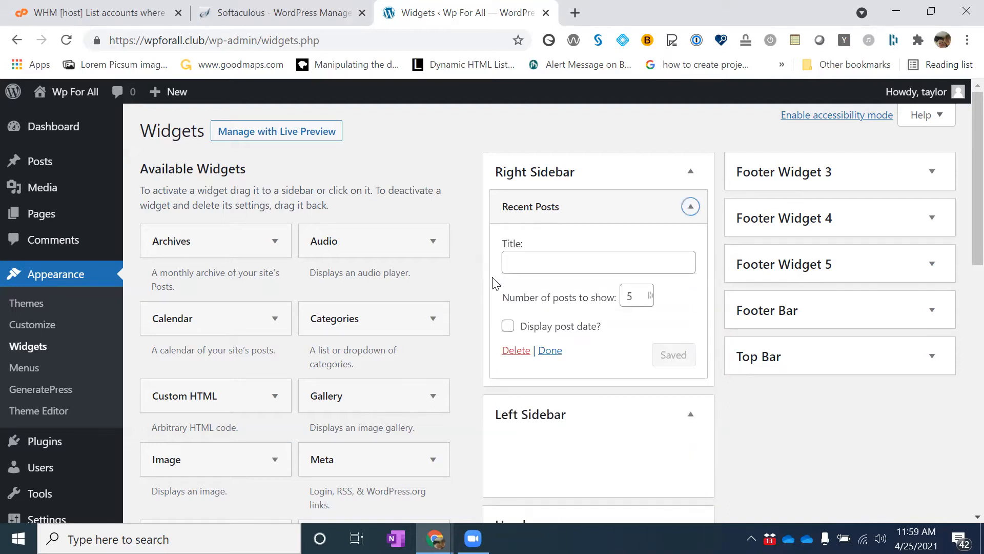
{"action": "key", "text": "Return"}
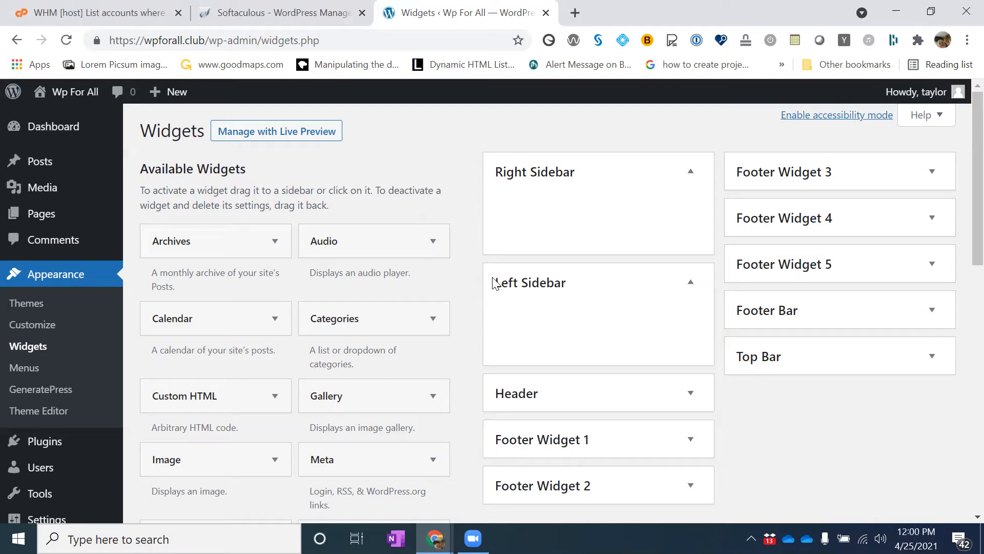
Switch to the home page window and reload it to check the site with its sidebar widgets deleted.
{"action": "key", "text": "alt+Tab"}
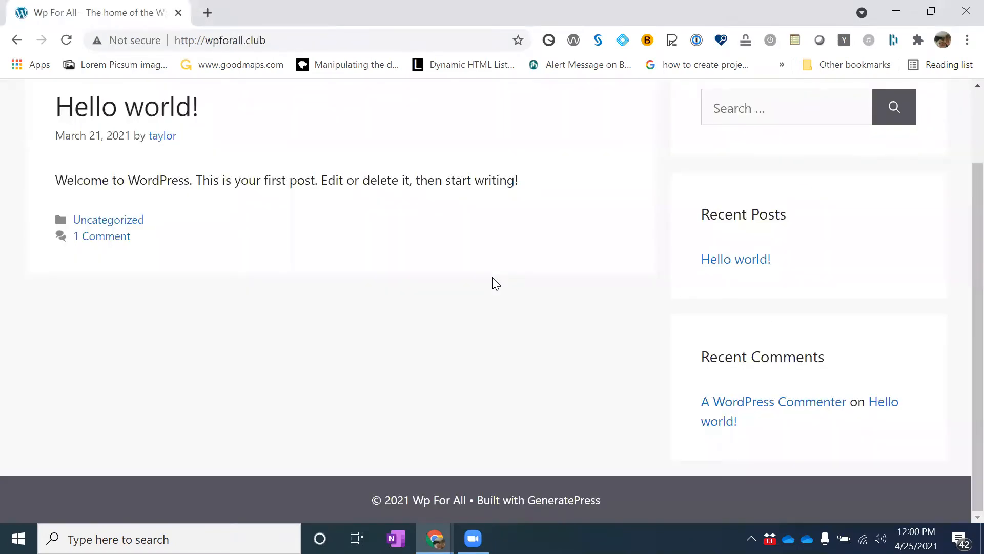
{"action": "key", "text": "F5"}
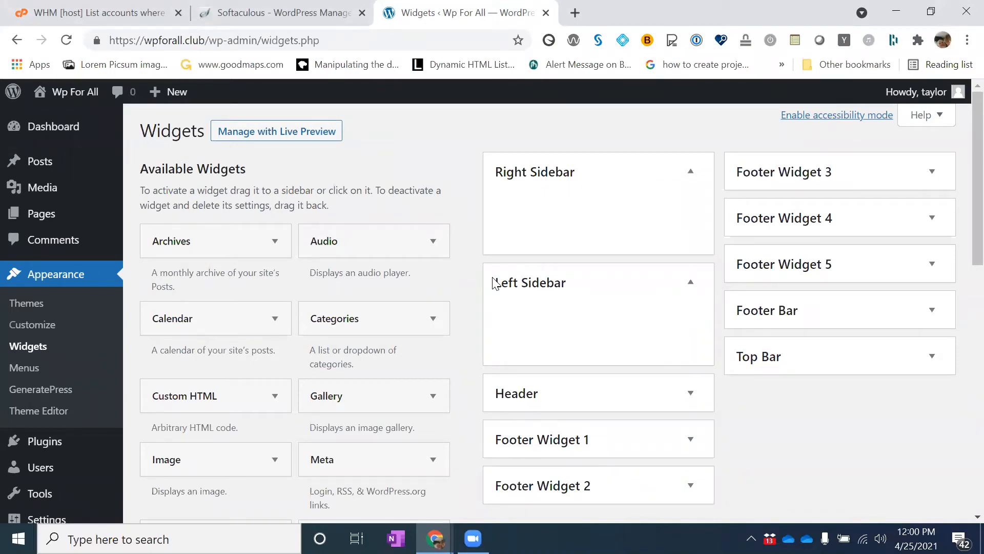
Open the posts list, move the "Hello world!" post to the trash, and reload the site's home page to check it.
{"action": "key", "text": "Insert+F7"}
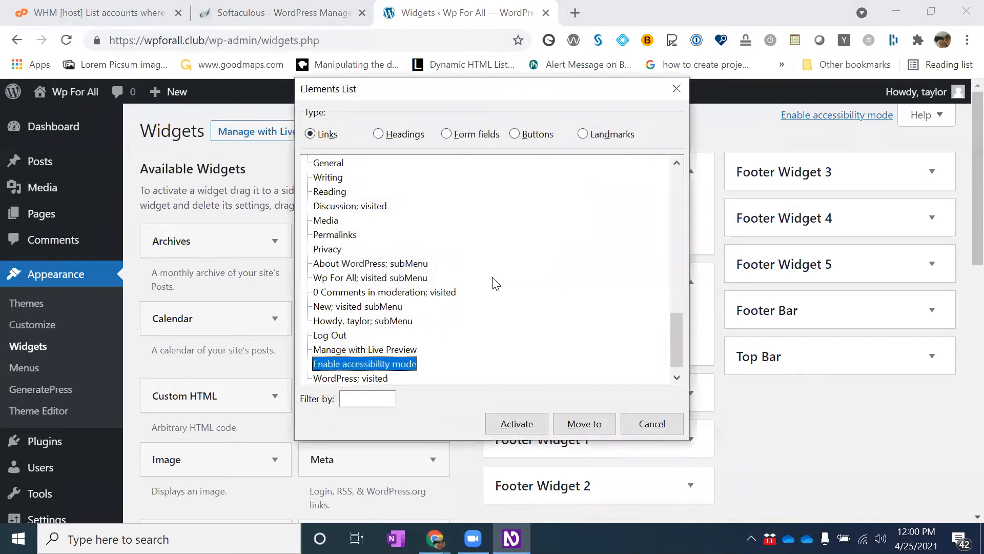
{"action": "key", "text": "Return"}
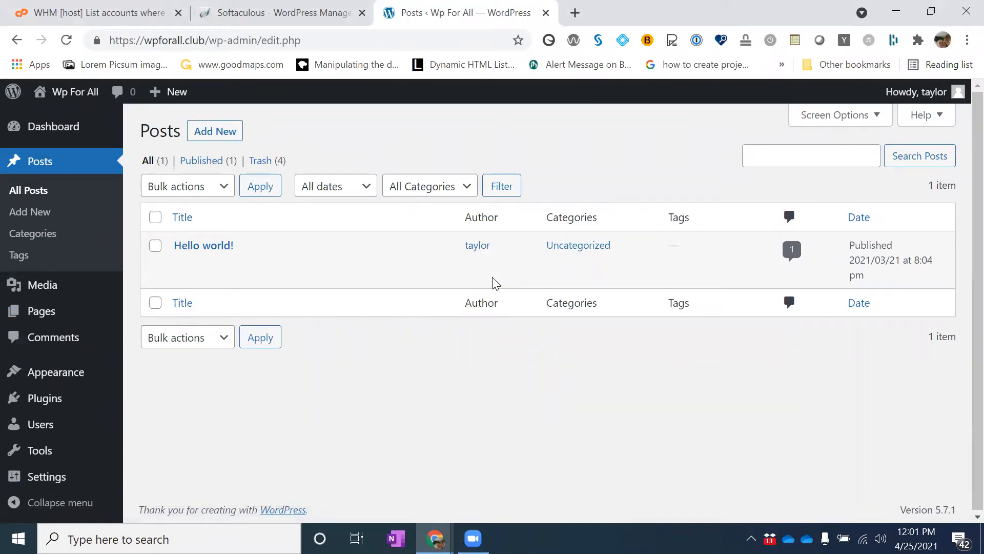
{"action": "key", "text": "Down"}
{"action": "key", "text": "Down"}
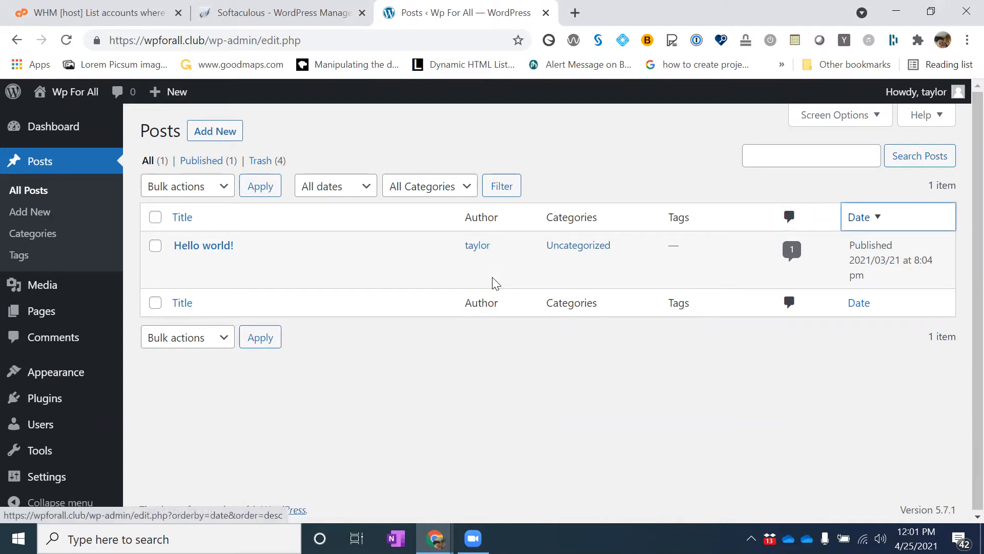
{"action": "key", "text": "Down"}
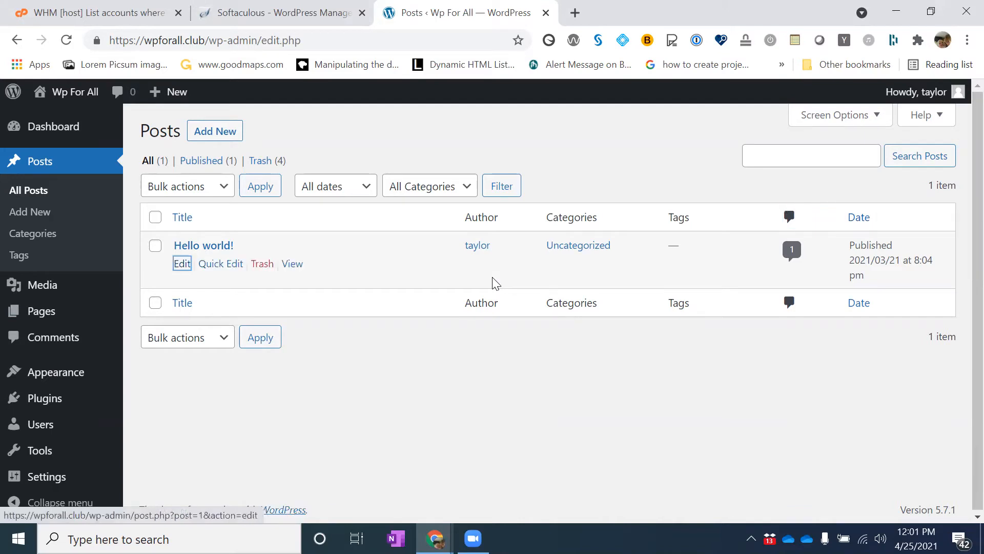
{"action": "key", "text": "Down"}
{"action": "key", "text": "Down"}
{"action": "key", "text": "Return"}
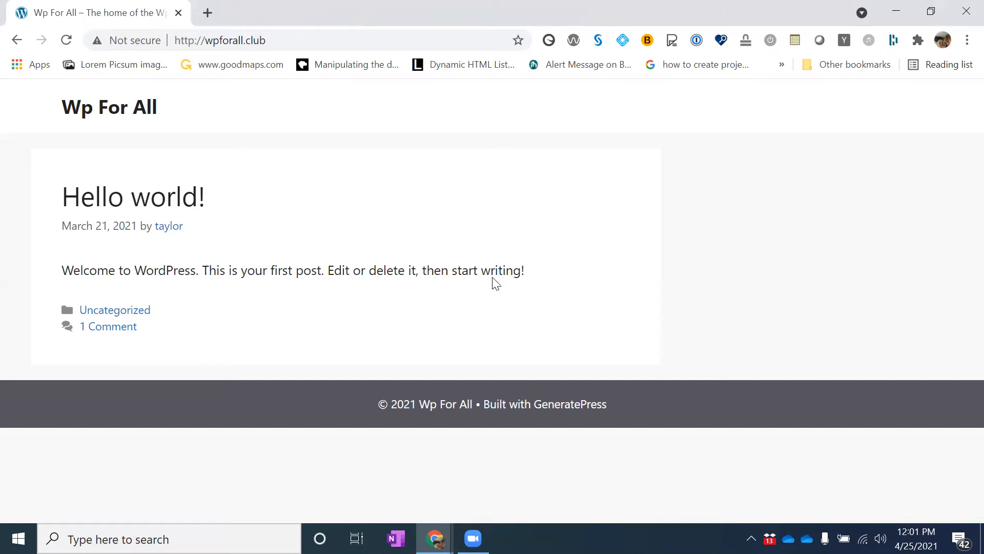
{"action": "key", "text": "F5"}
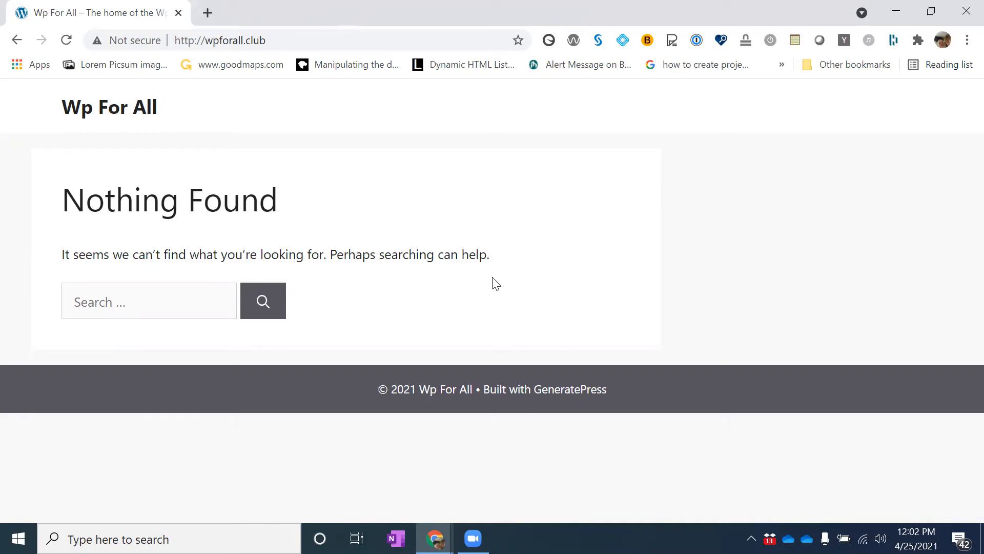
Return to the WordPress admin window and open the theme Customizer.
{"action": "key", "text": "alt+Tab"}
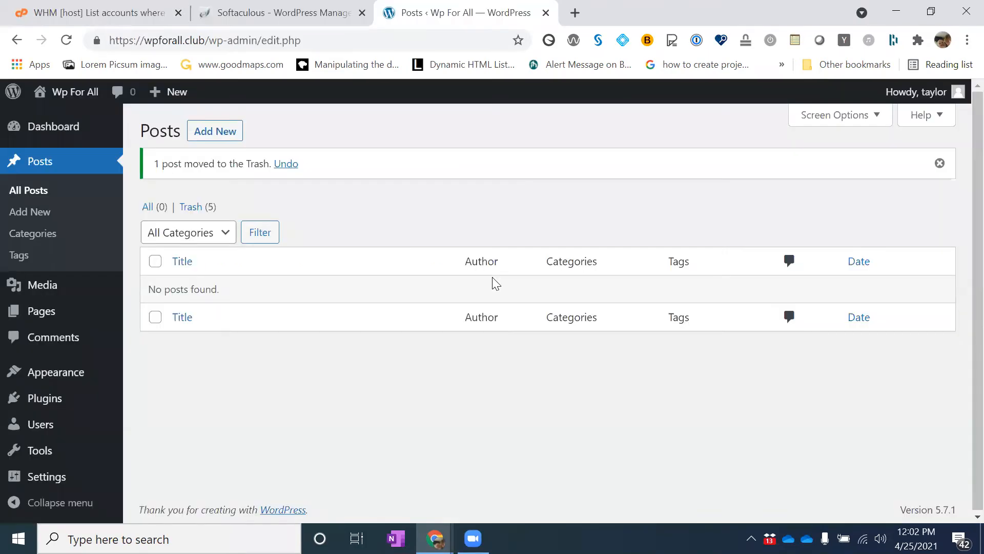
{"action": "key", "text": "Insert+F7"}
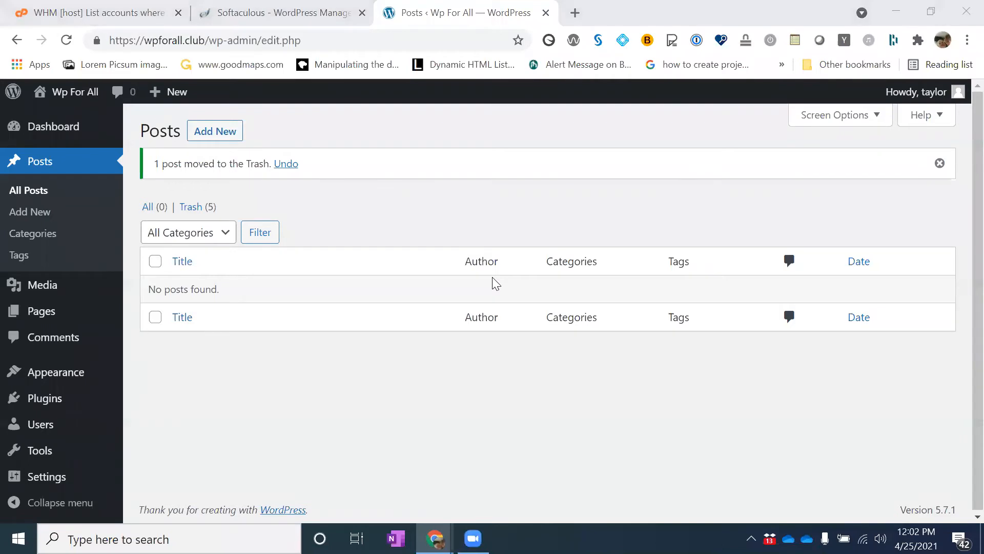
{"action": "key", "text": "c"}
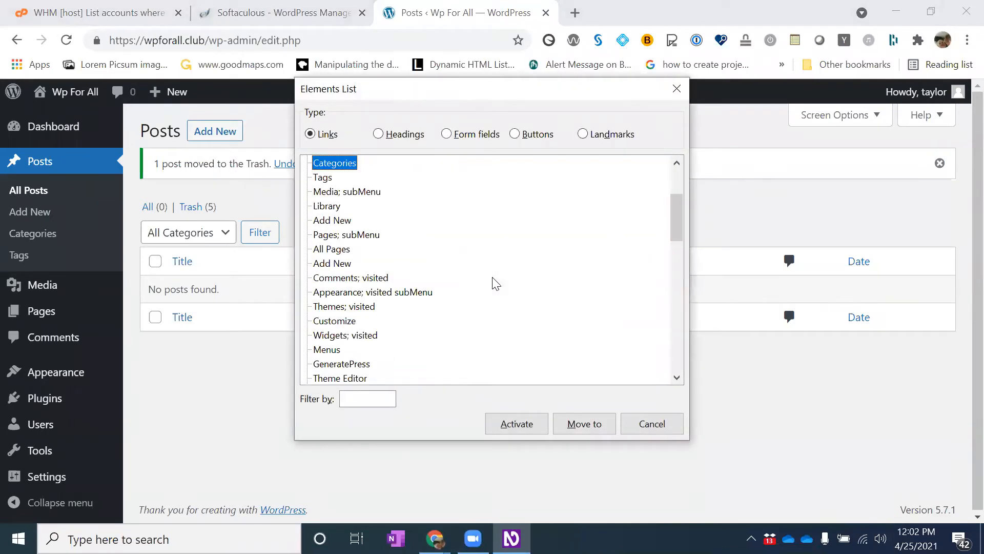
{"action": "key", "text": "c"}
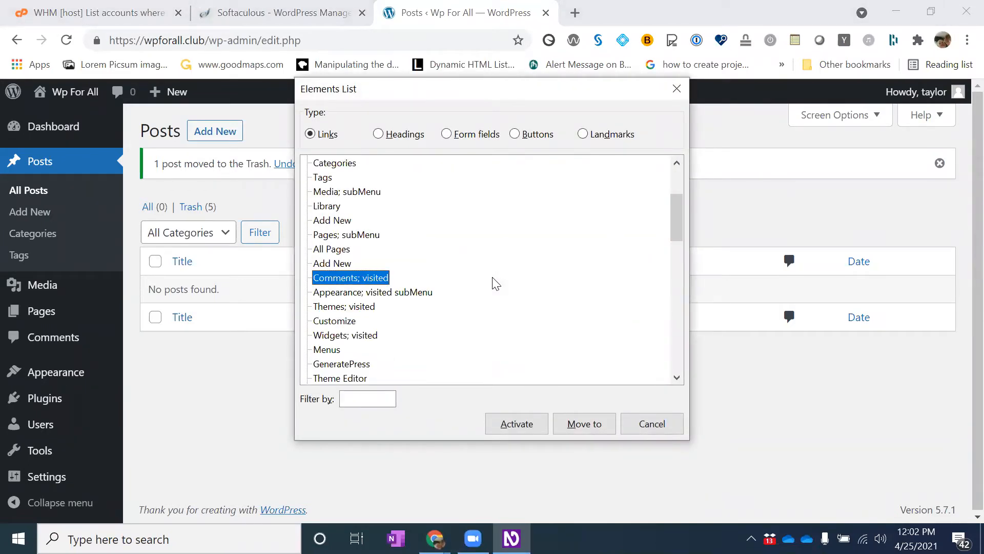
{"action": "key", "text": "c"}
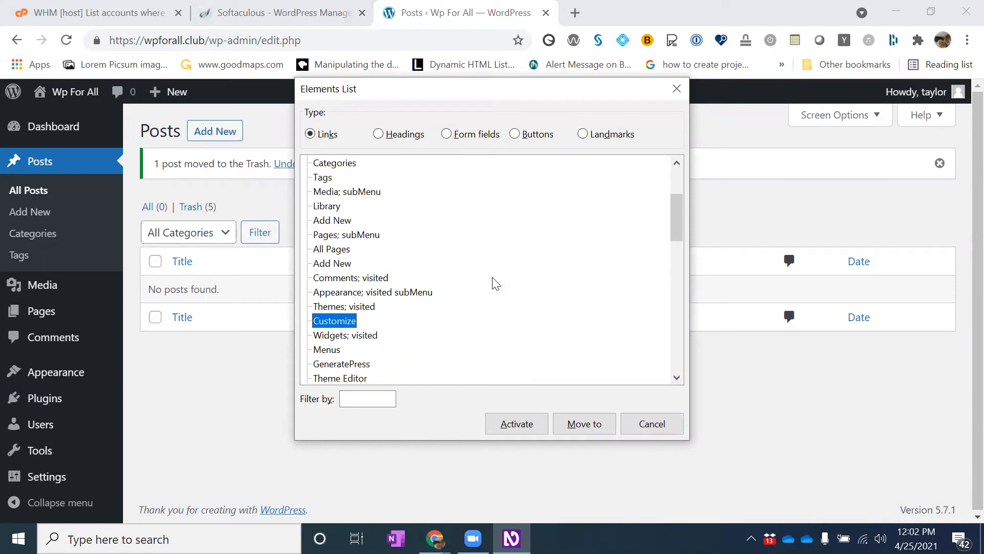
{"action": "key", "text": "Return"}
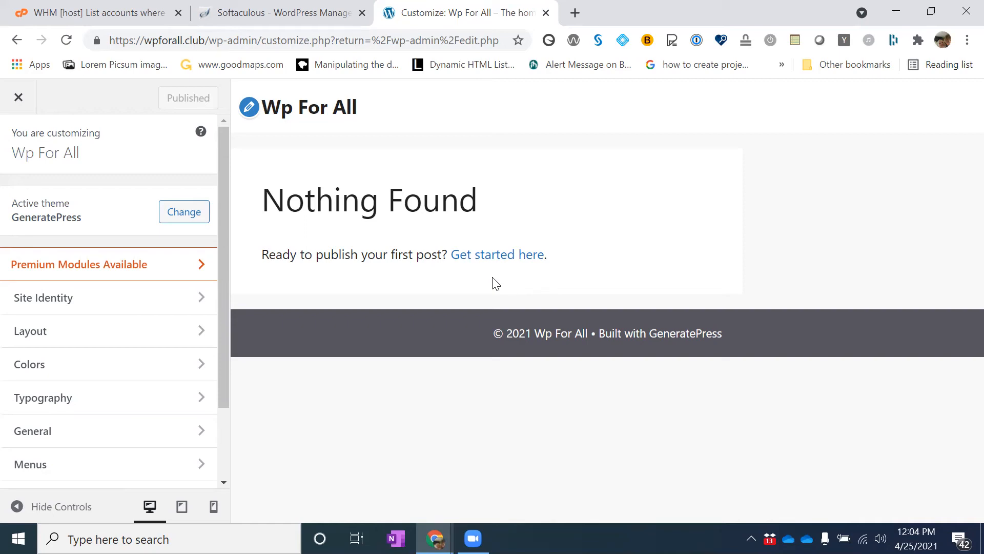
Create a new menu named Navigation in the Customizer and assign it to the Primary Menu location.
{"action": "key", "text": "Return"}
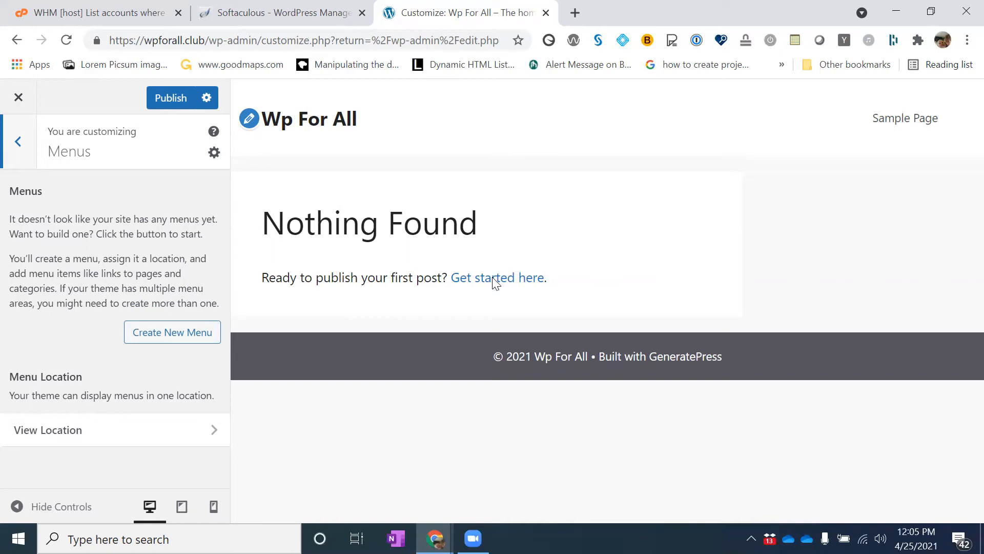
{"action": "key", "text": "Return"}
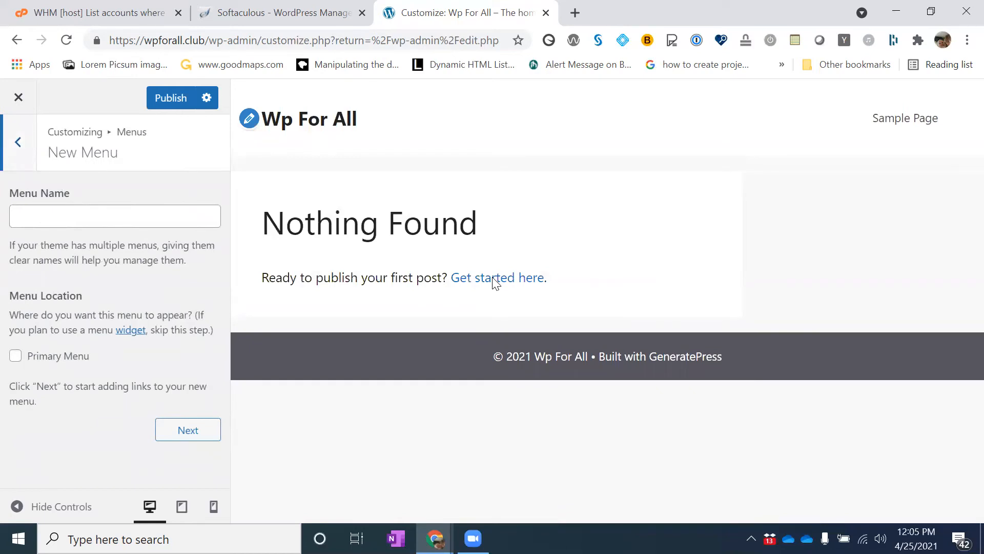
{"action": "key", "text": "Tab"}
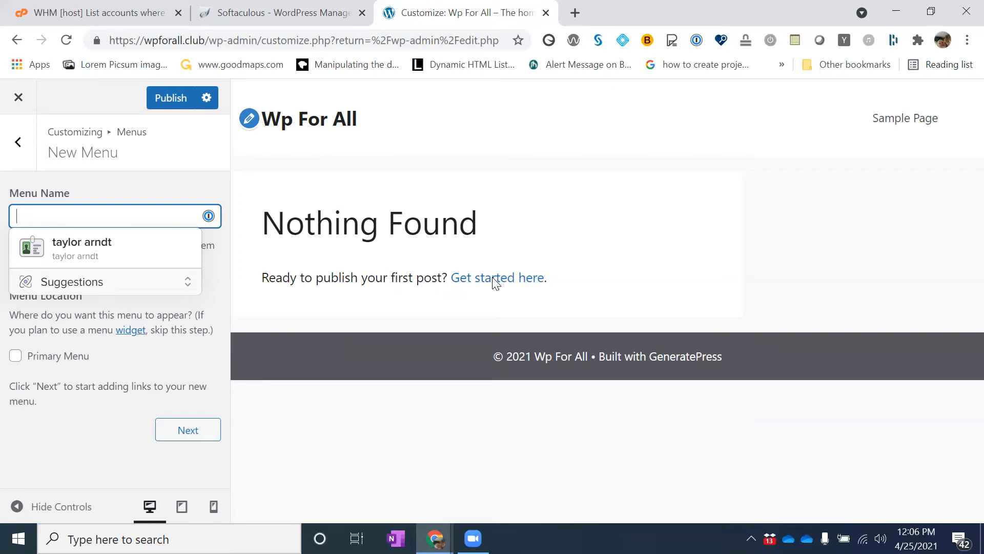
{"action": "type", "text": "Navigation"}
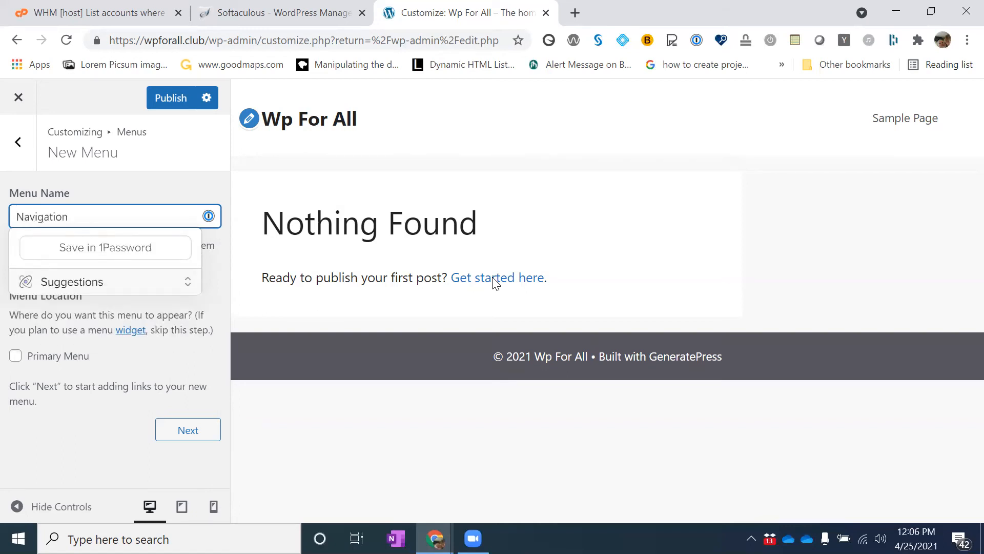
{"action": "key", "text": "Tab"}
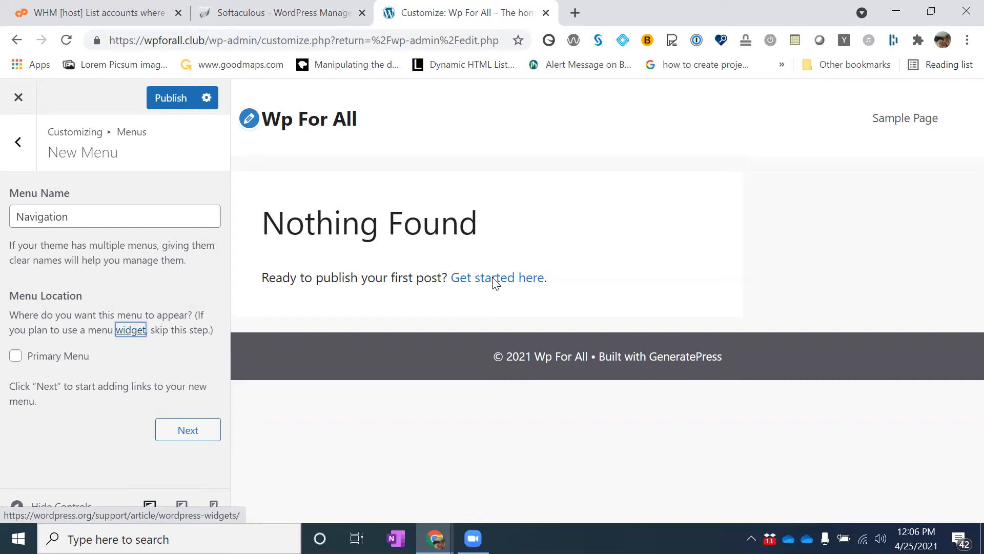
{"action": "key", "text": "Tab"}
{"action": "key", "text": "space"}
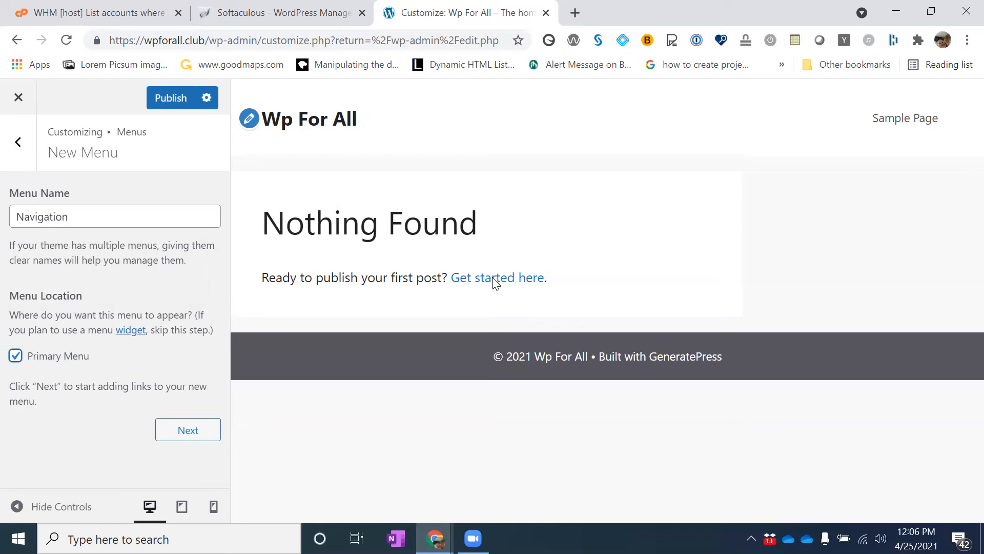
{"action": "key", "text": "Return"}
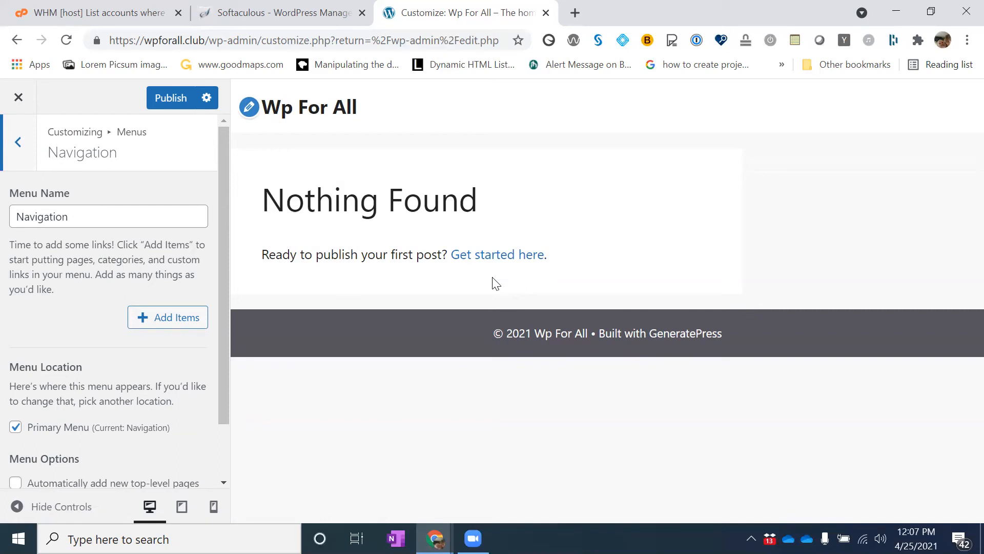
Create a new page named Home and add it to the Navigation menu.
{"action": "key", "text": "Return"}
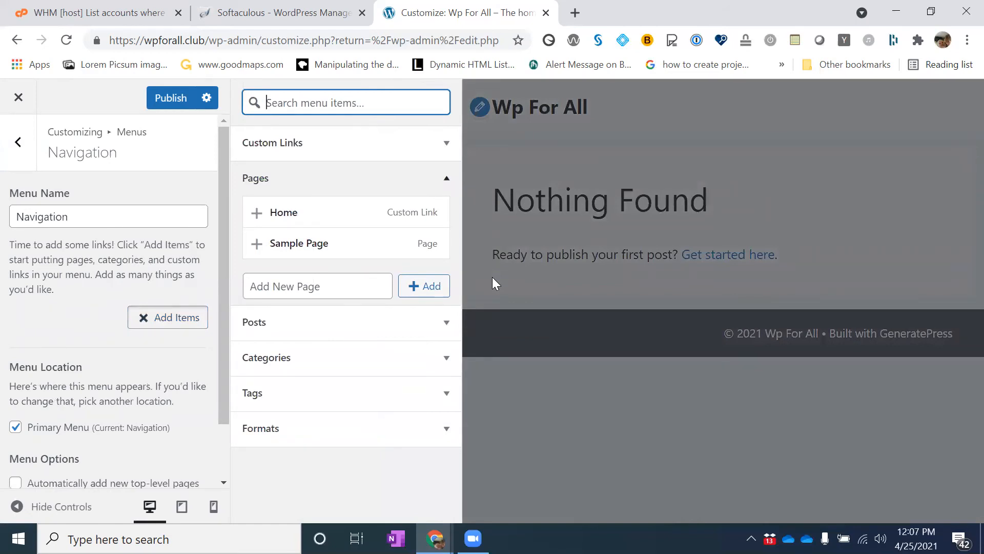
{"action": "key", "text": "e"}
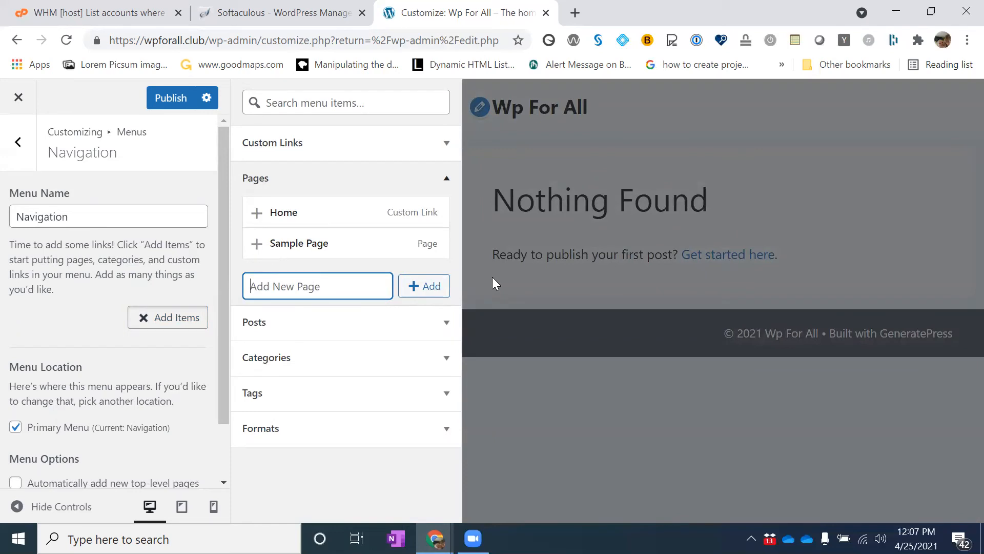
{"action": "type", "text": "Home"}
{"action": "key", "text": "Return"}
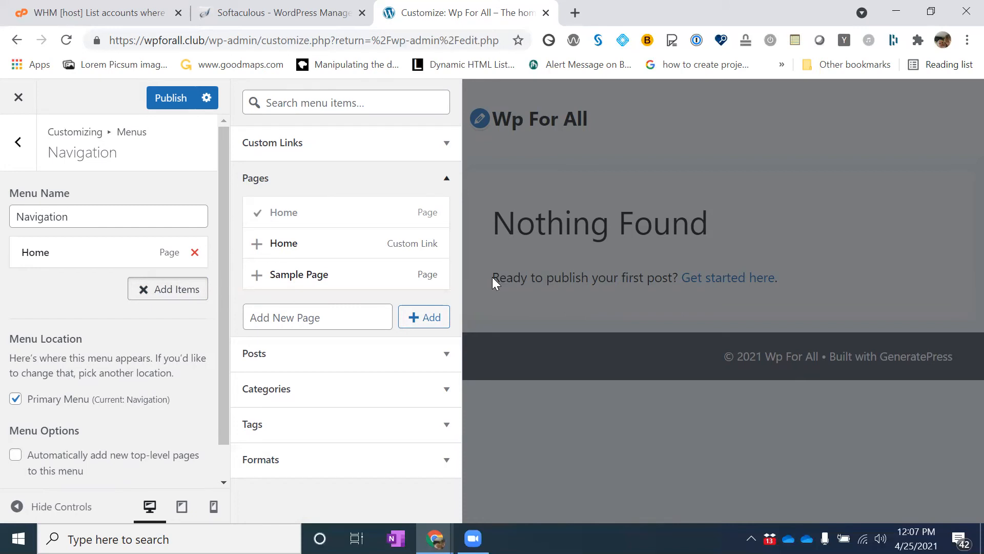
Create the new pages About, Events and Contact and add them to the Navigation menu.
{"action": "key", "text": "shift+Tab"}
{"action": "key", "text": "shift+Tab"}
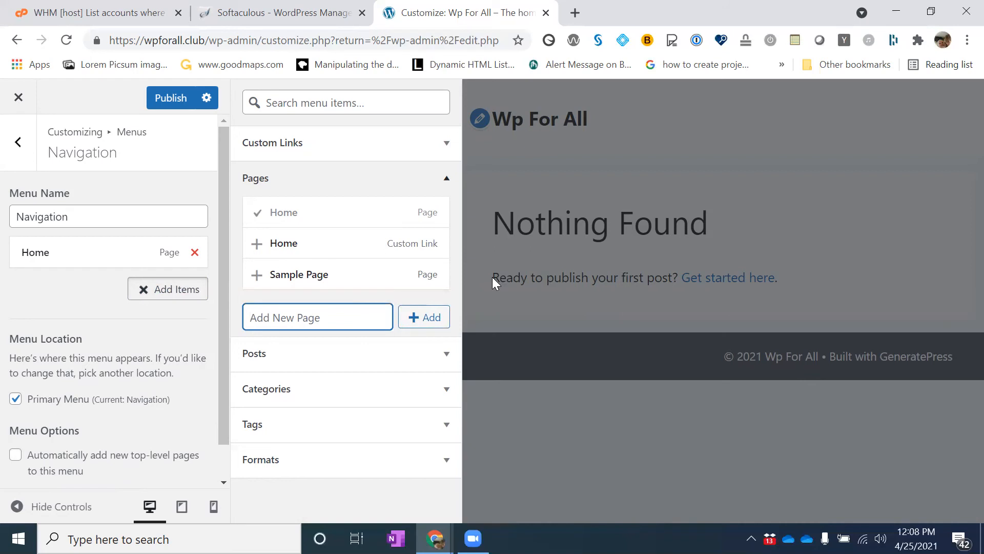
{"action": "type", "text": "About"}
{"action": "key", "text": "Return"}
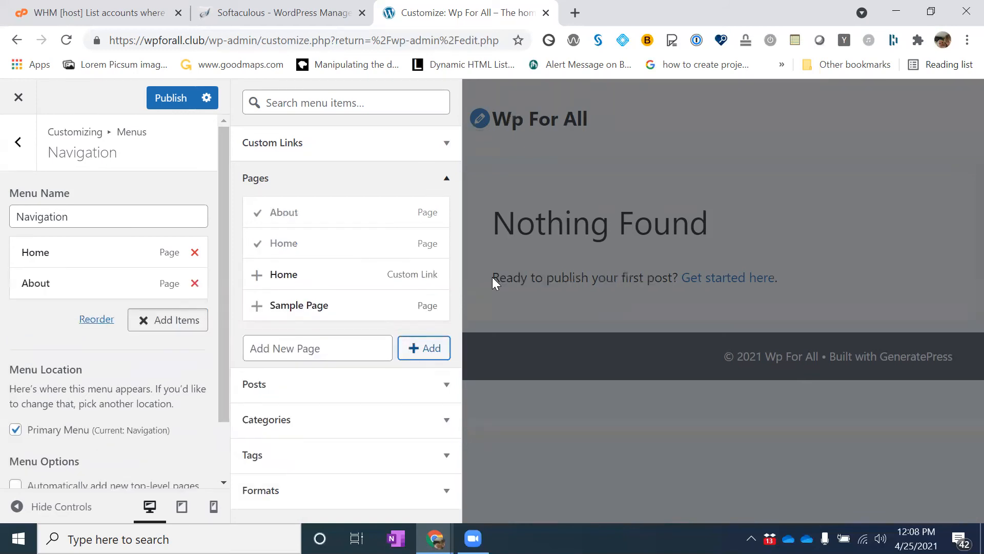
{"action": "type", "text": "Events"}
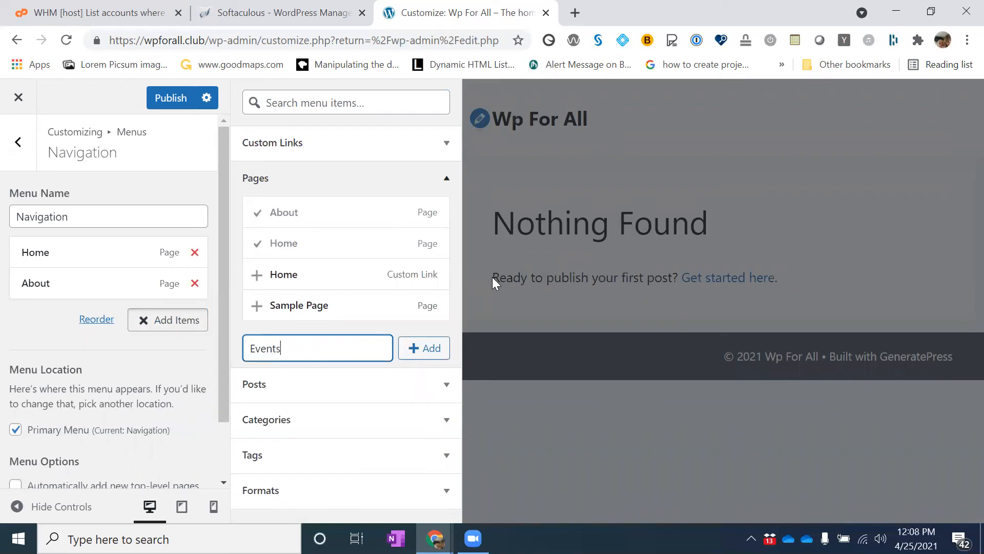
{"action": "key", "text": "Return"}
{"action": "type", "text": "C"}
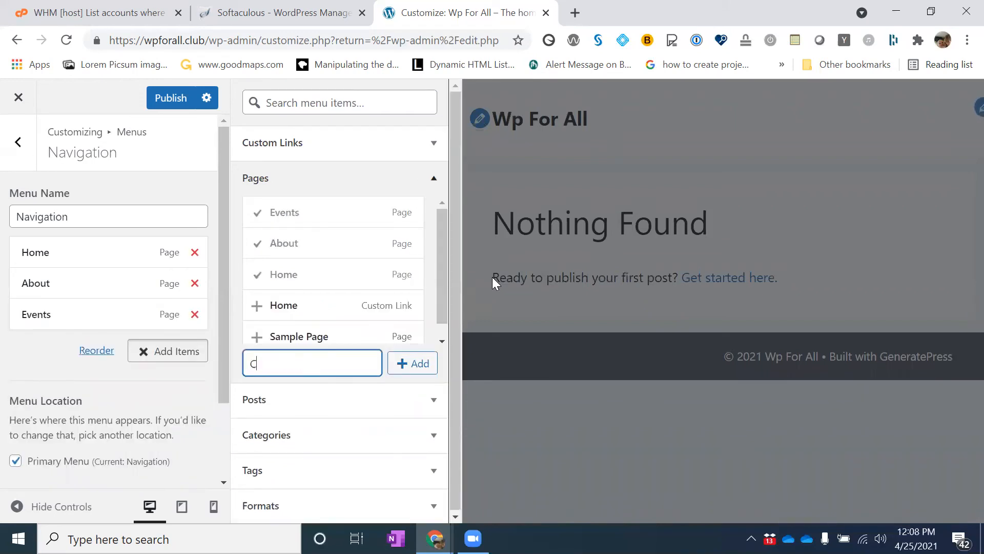
{"action": "type", "text": "ontact"}
{"action": "key", "text": "Return"}
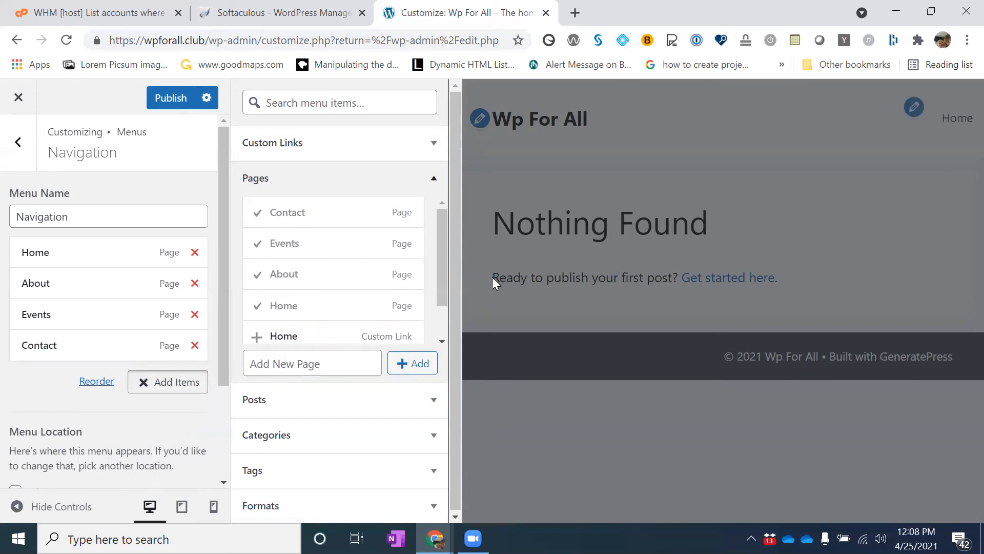
Publish the Navigation menu and close the Customizer.
{"action": "key", "text": "shift+Tab"}
{"action": "key", "text": "shift+Tab"}
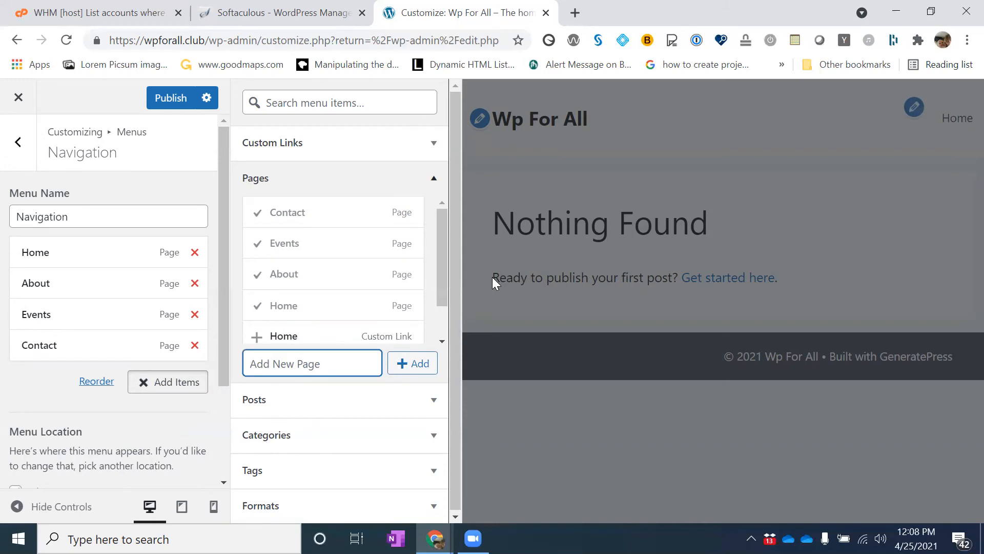
{"action": "key", "text": "Return"}
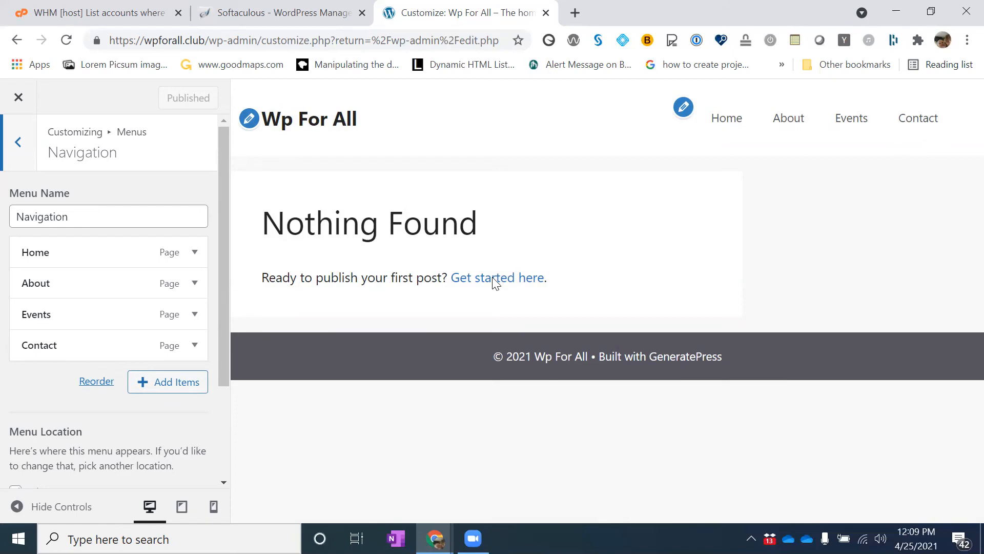
{"action": "left_click", "coordinate": [494, 279]}
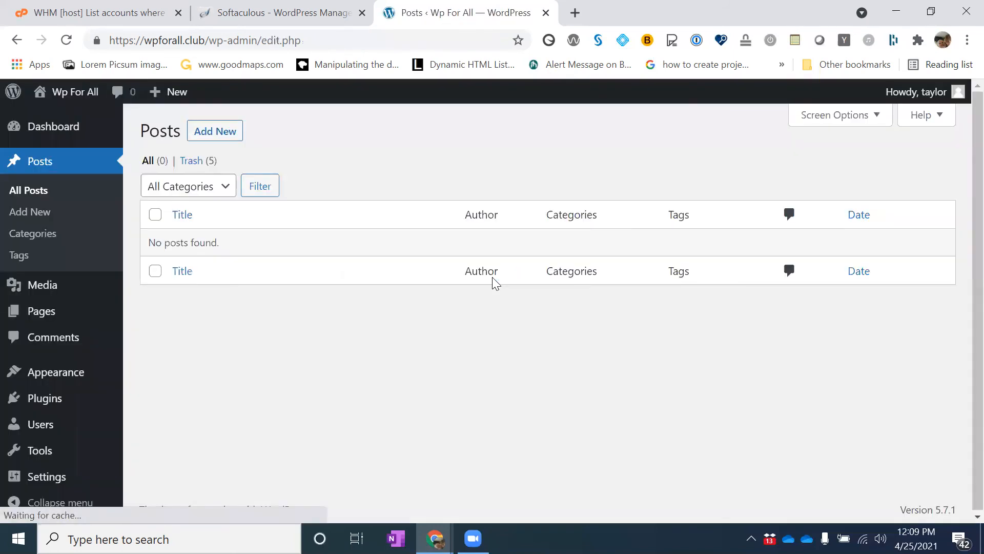
Reopen the Customizer and set the homepage to display a static page, choosing Home as the Homepage.
{"action": "key", "text": "Return"}
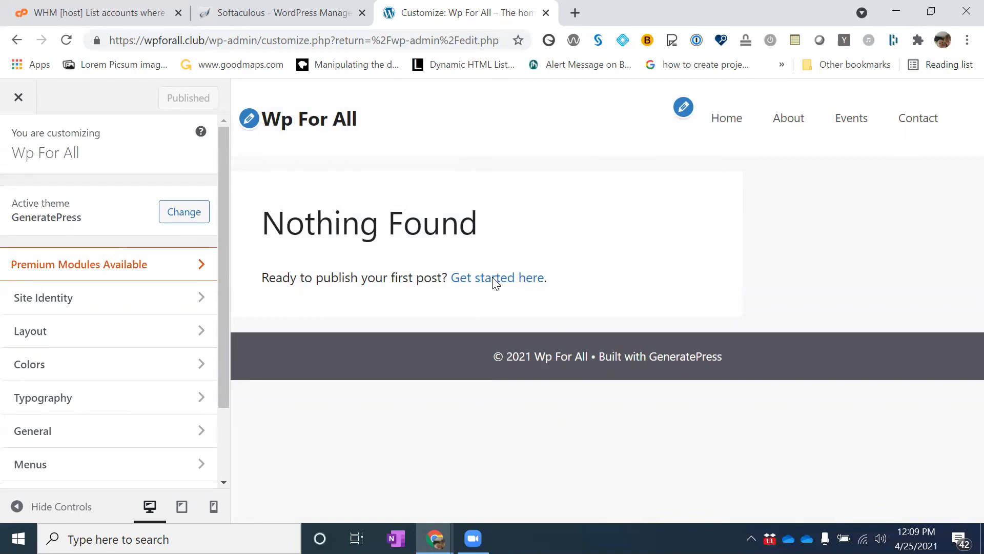
{"action": "key", "text": "End"}
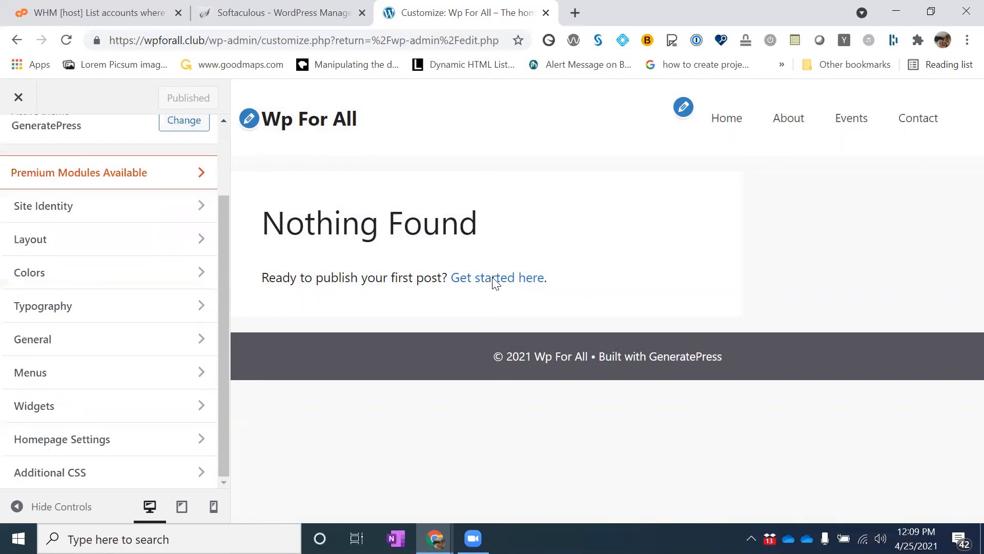
{"action": "key", "text": "Return"}
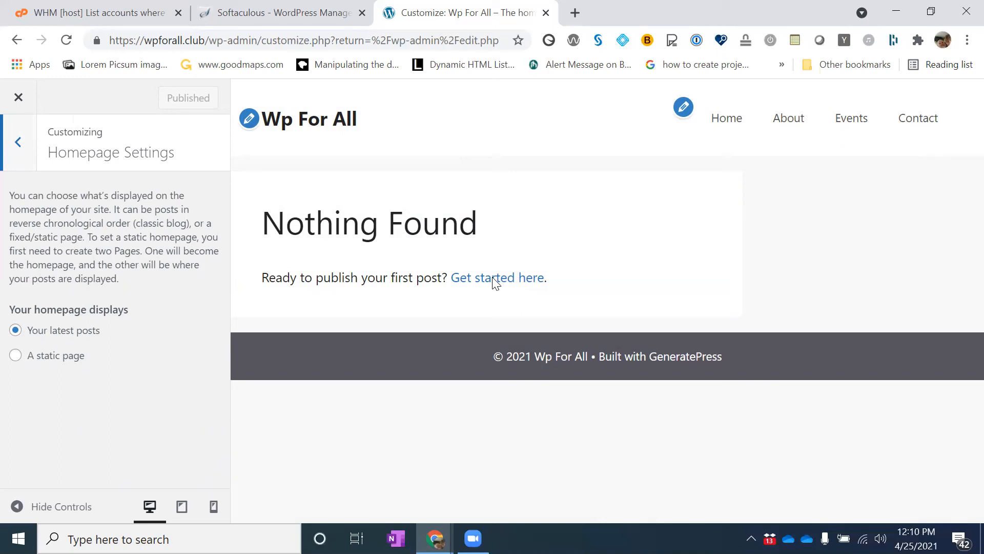
{"action": "key", "text": "space"}
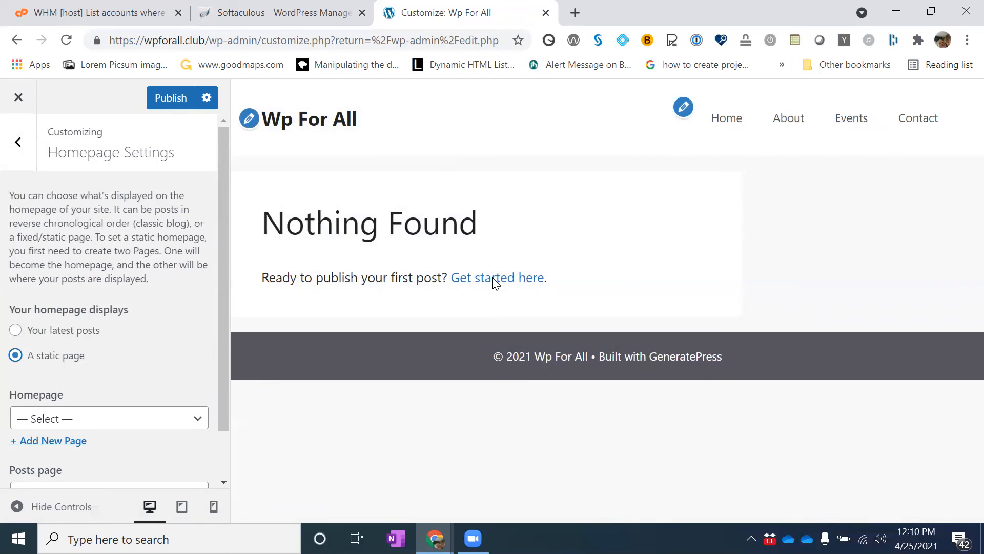
{"action": "key", "text": "Tab"}
{"action": "key", "text": "Down"}
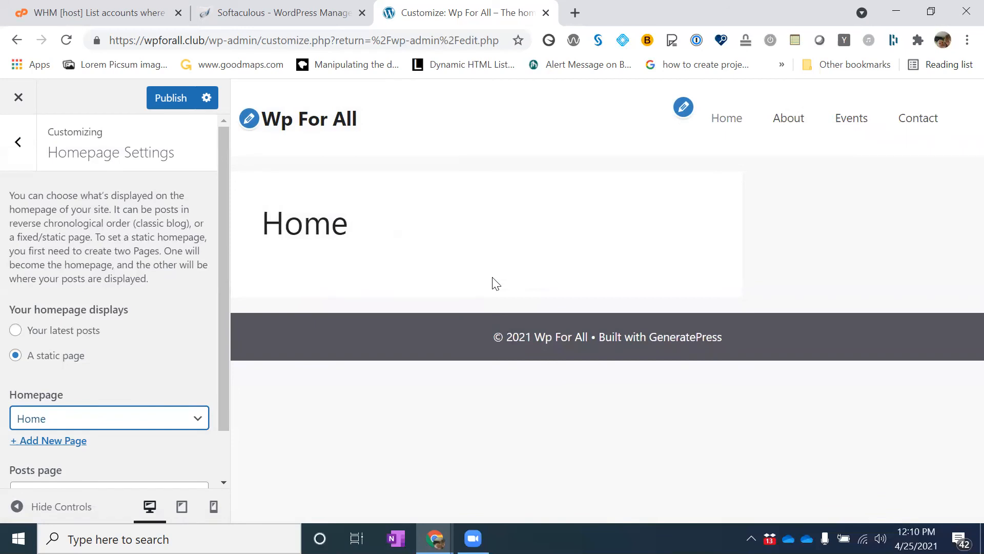
Publish the static homepage setting and leave the Customizer.
{"action": "key", "text": "Tab"}
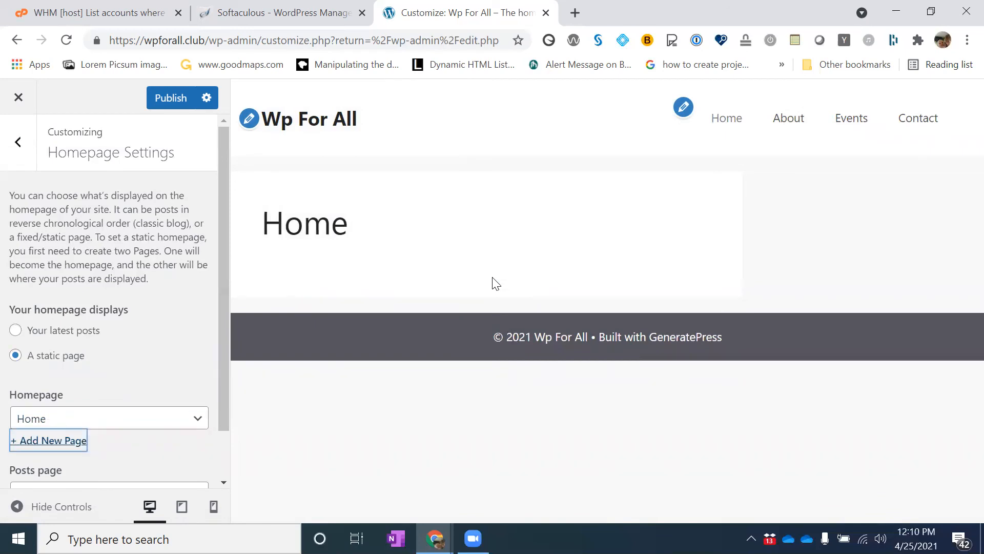
{"action": "key", "text": "ctrl+s"}
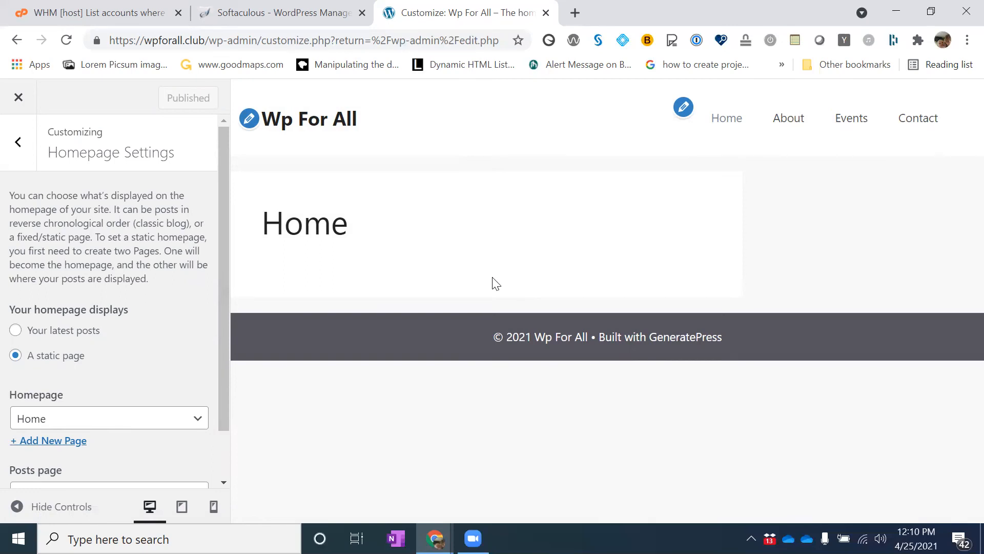
{"action": "left_click", "coordinate": [18, 98]}
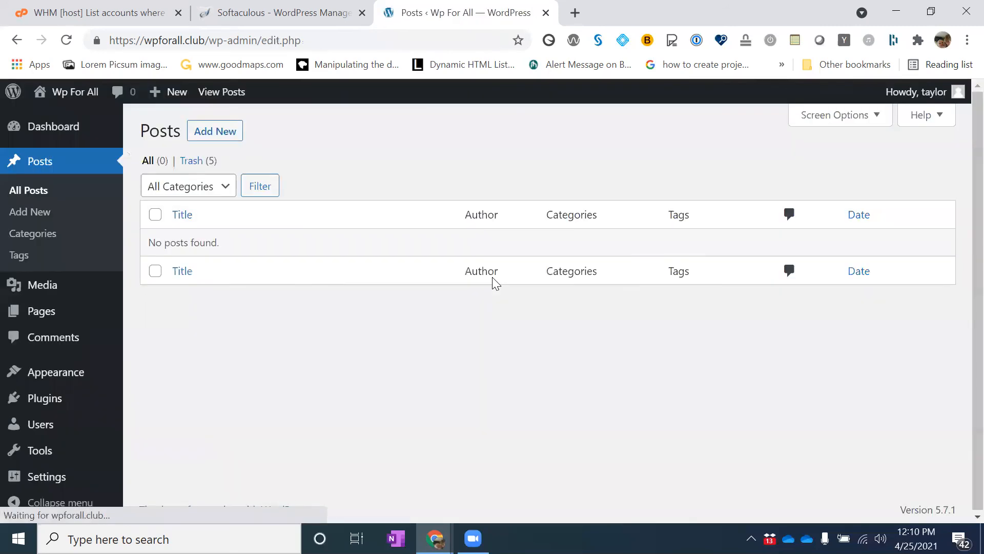